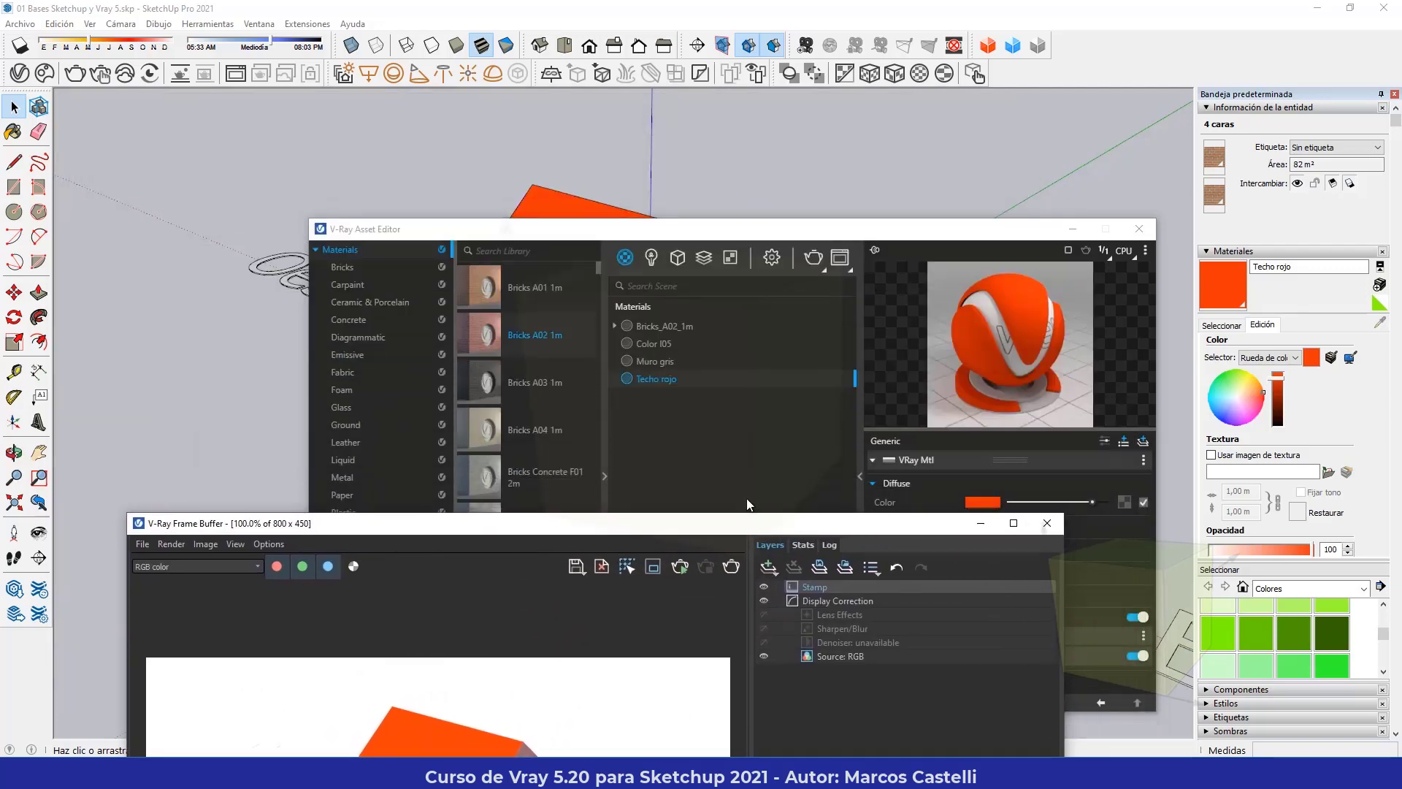
- Close the V-Ray Asset Editor and show the Frame Buffer's house render and Stamp Properties in full
left_click_drag(685, 107, 755, 526)
left_click(1139, 229)
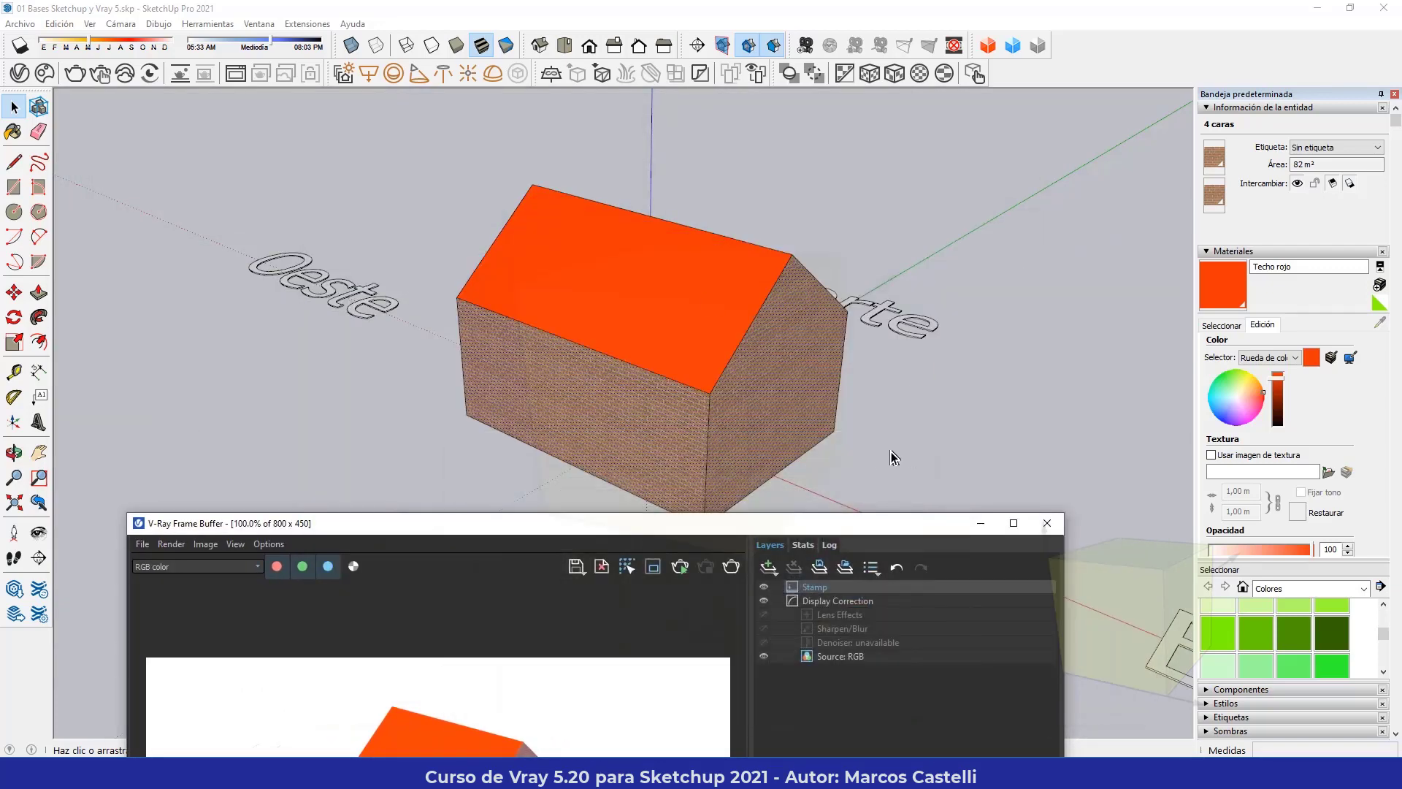
left_click_drag(839, 522, 833, 154)
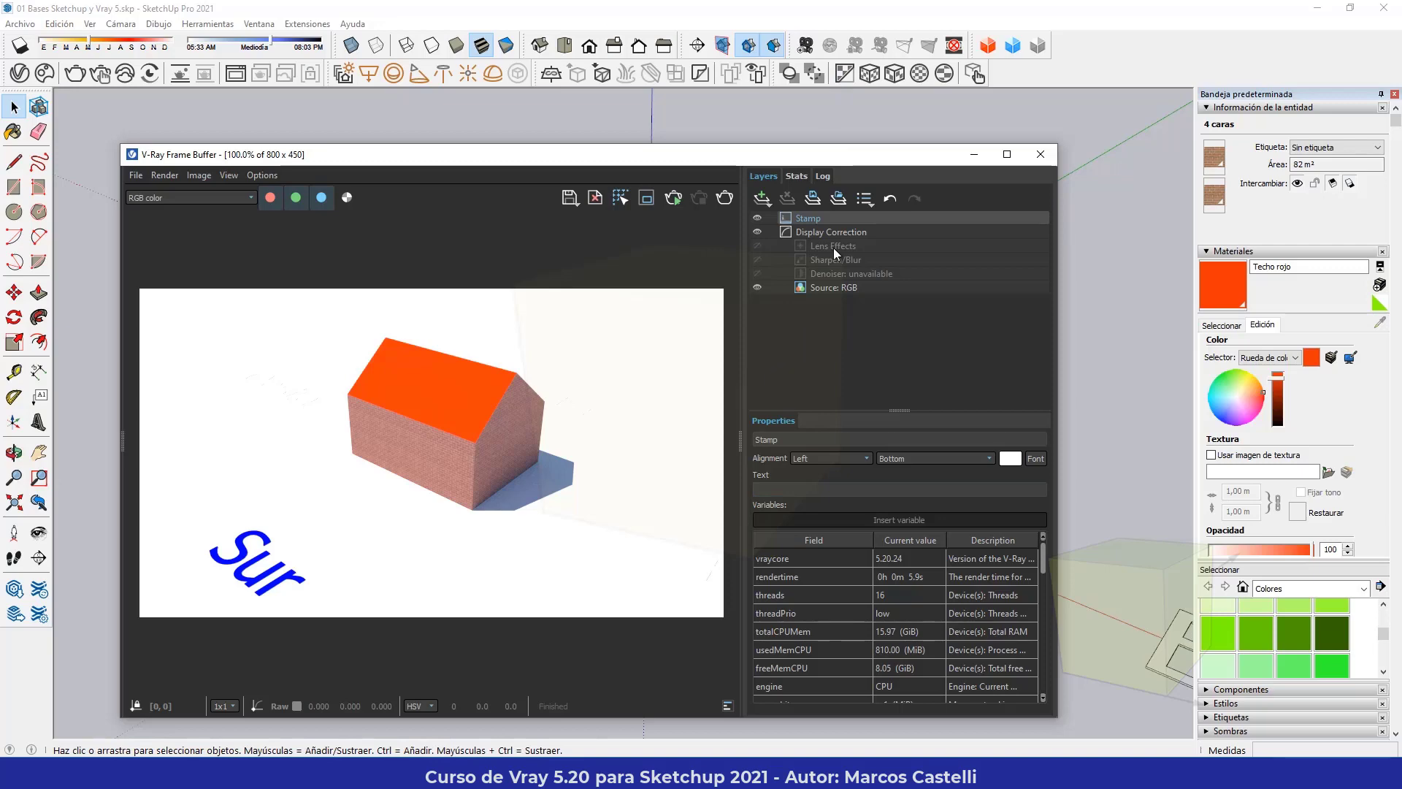
left_click_drag(502, 156, 599, 153)
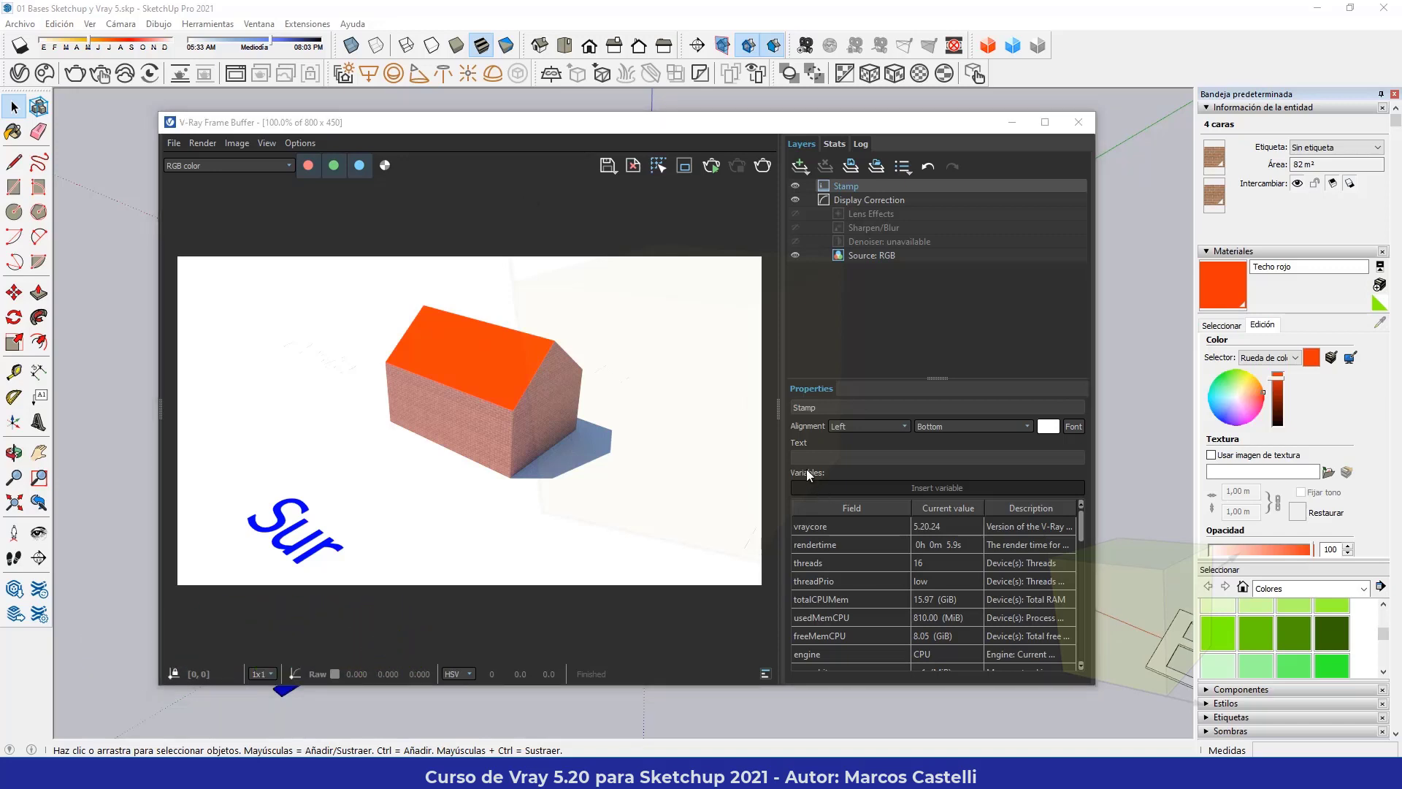
- Hide the Frame Buffer's Layers panel and place a compact Asset Editor, library collapsed, beside it
left_click(783, 406)
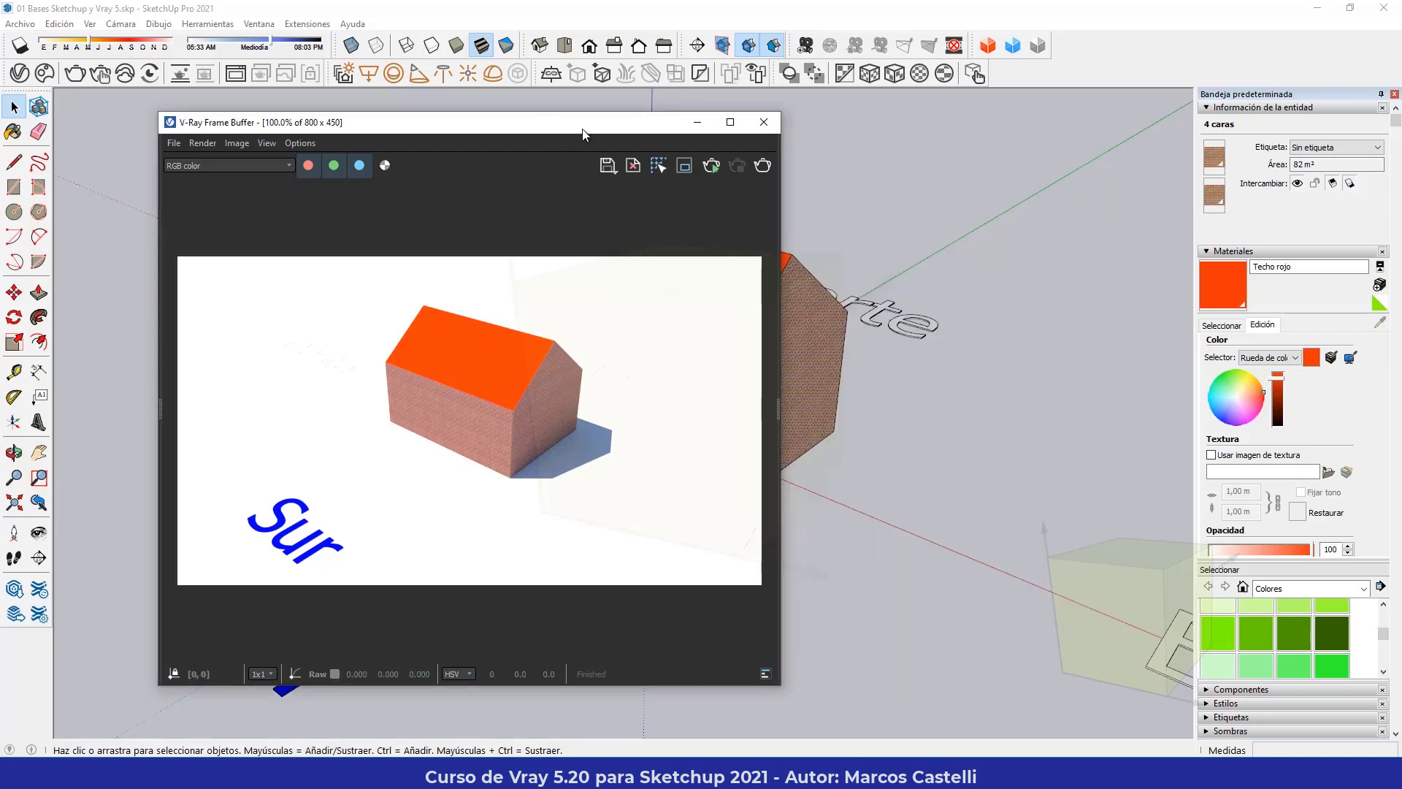
left_click_drag(543, 130, 793, 139)
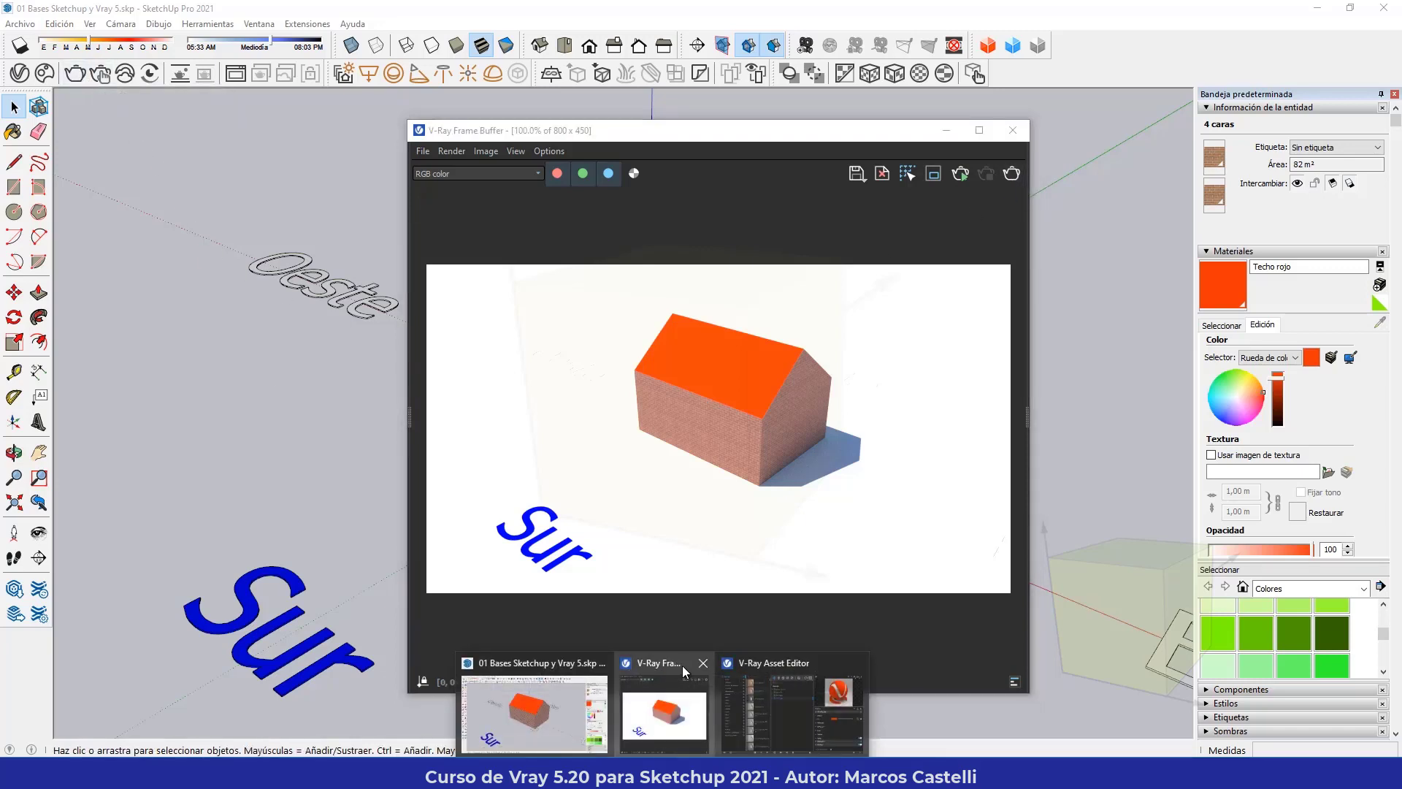
left_click(767, 661)
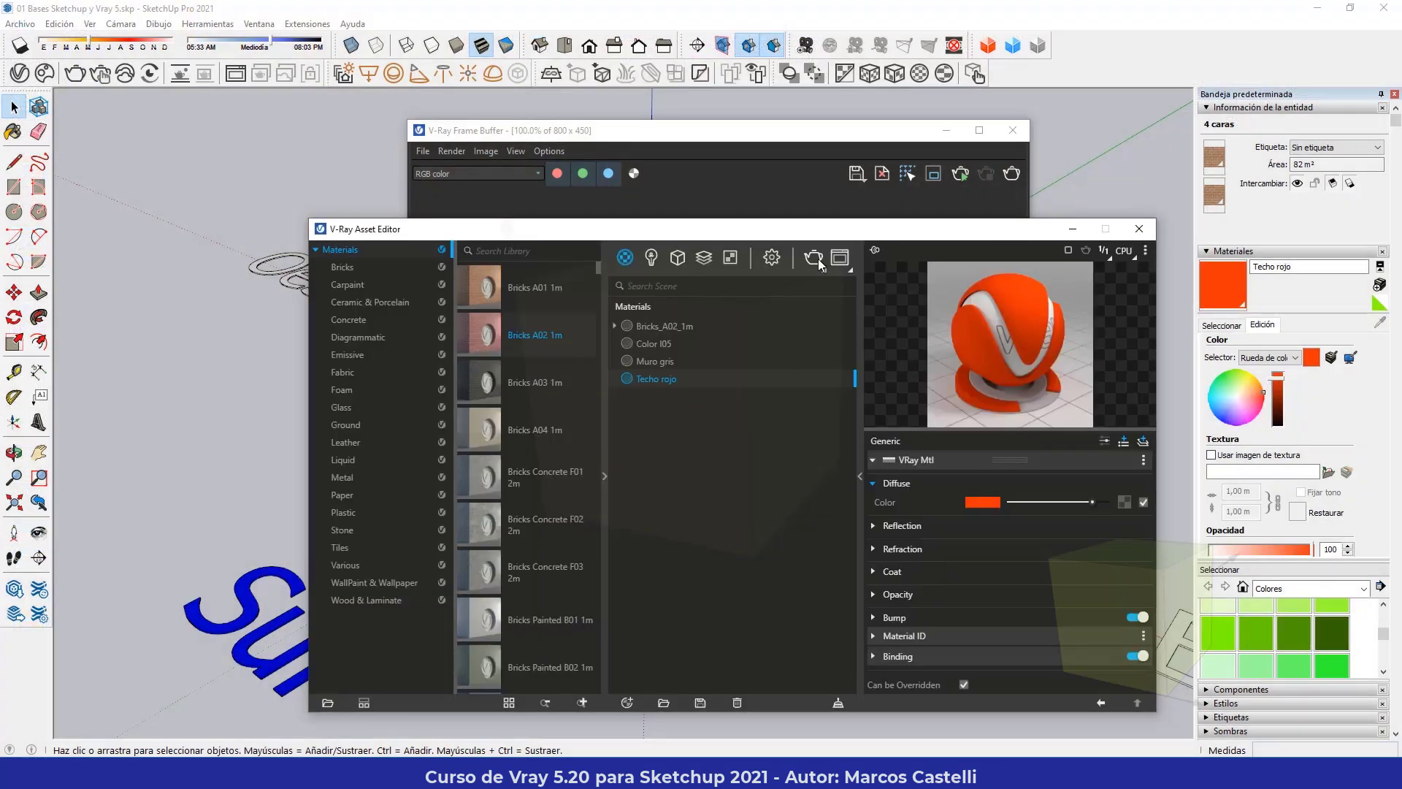
left_click_drag(839, 234, 602, 242)
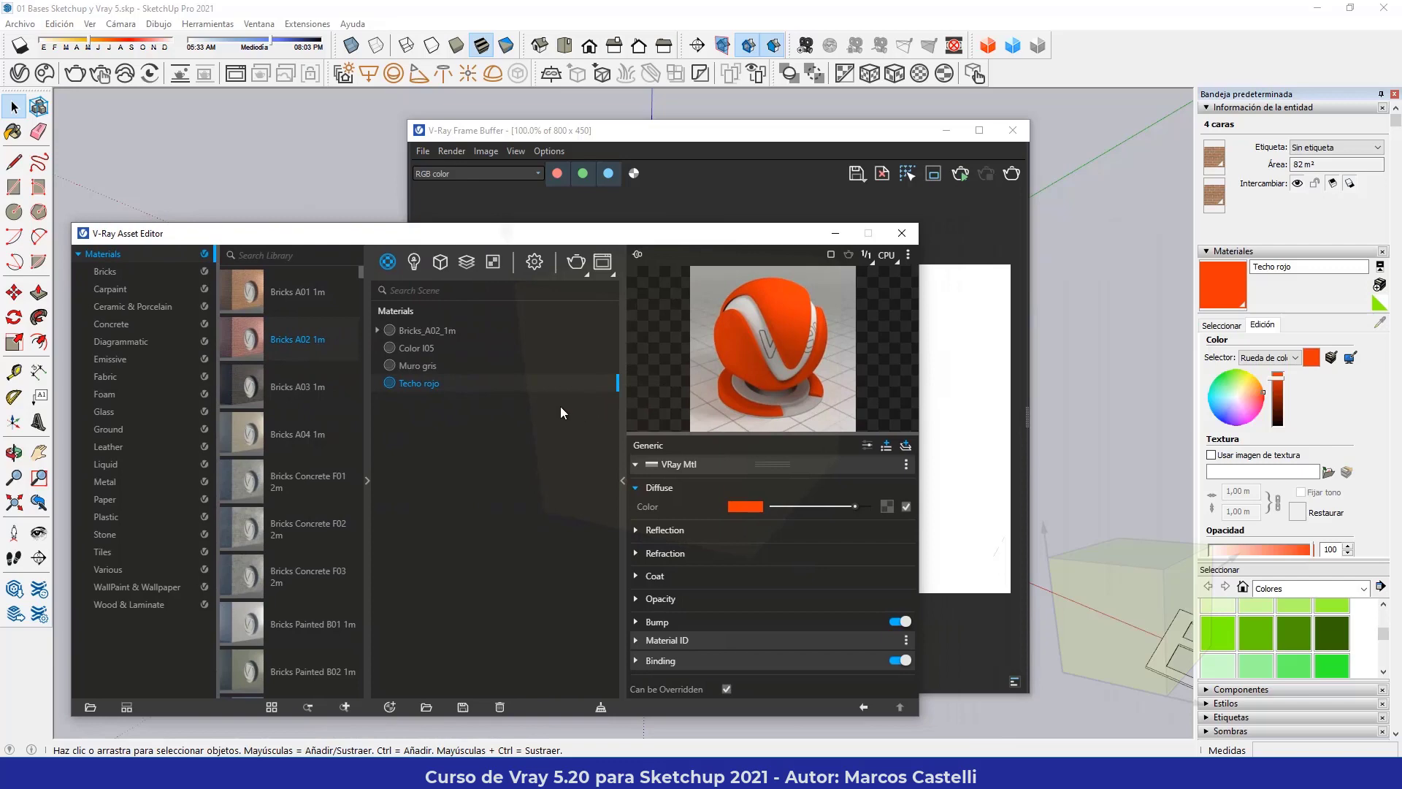
left_click(367, 480)
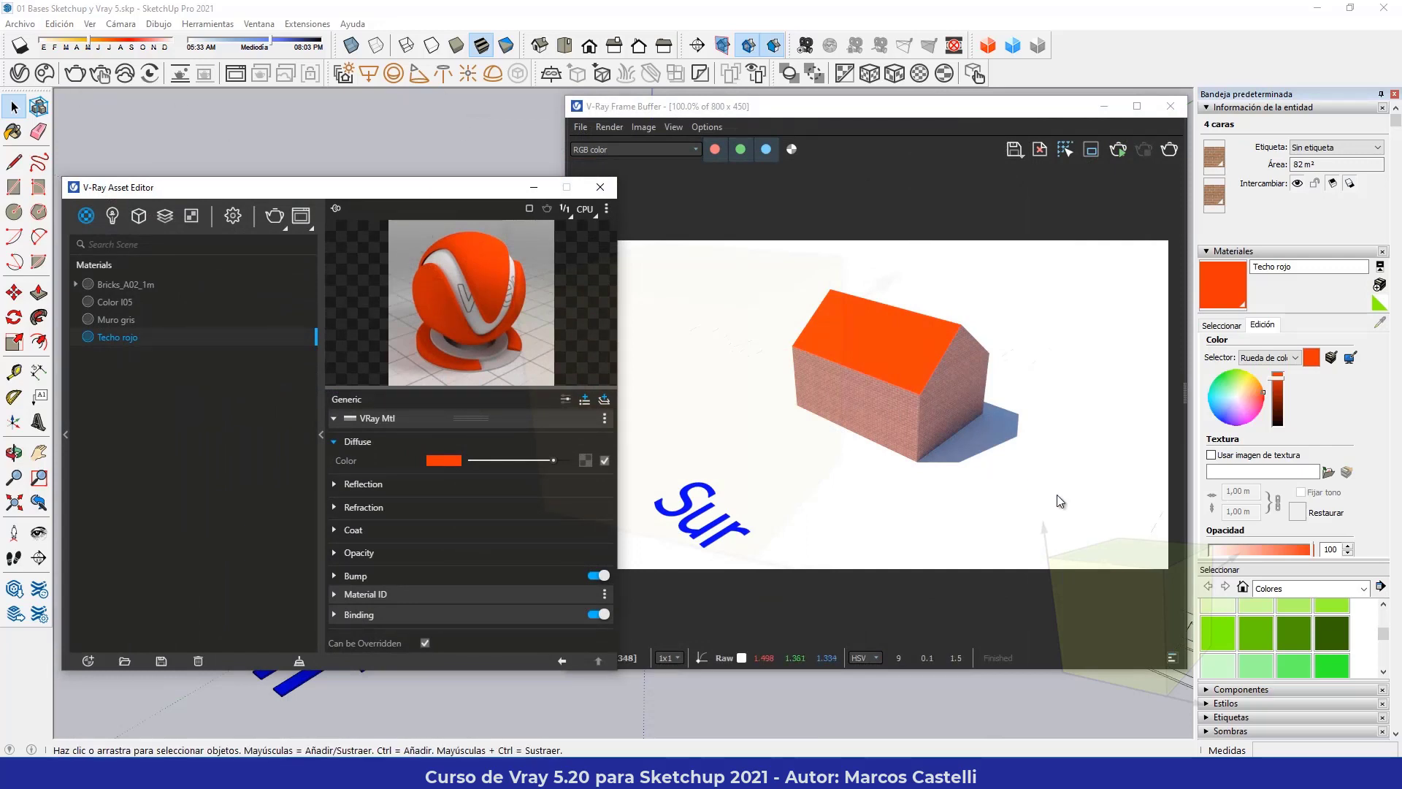
- Open the SunLight parameters in the lights list and enable Custom Orientation
left_click(112, 215)
left_click(116, 285)
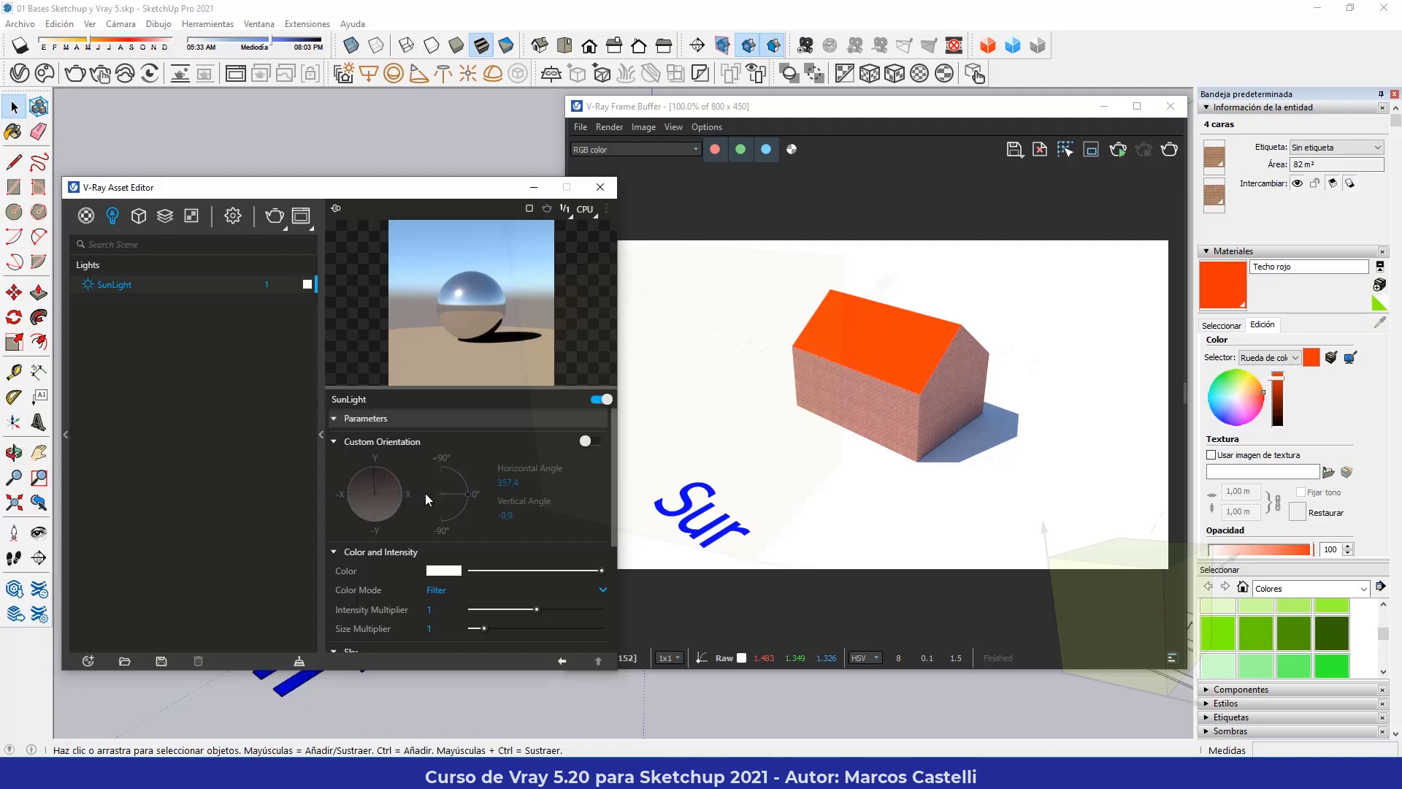
left_click(594, 441)
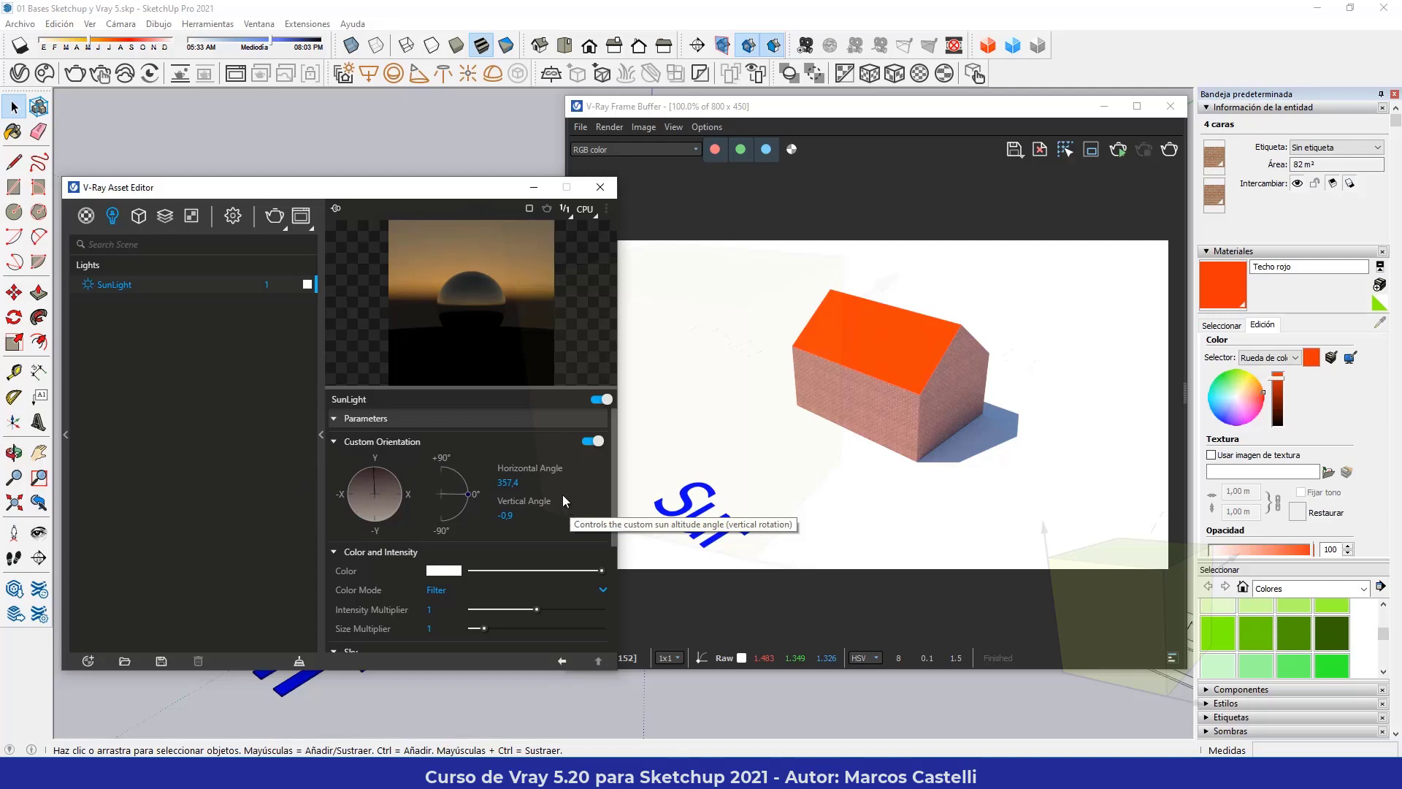
- Set the SunLight to horizontal angle 359,5 and vertical angle about 18,6
mouse_move(432, 193)
left_mouse_down()
mouse_move(924, 195)
mouse_move(819, 224)
mouse_move(1094, 228)
left_mouse_up()
left_click(1105, 106)
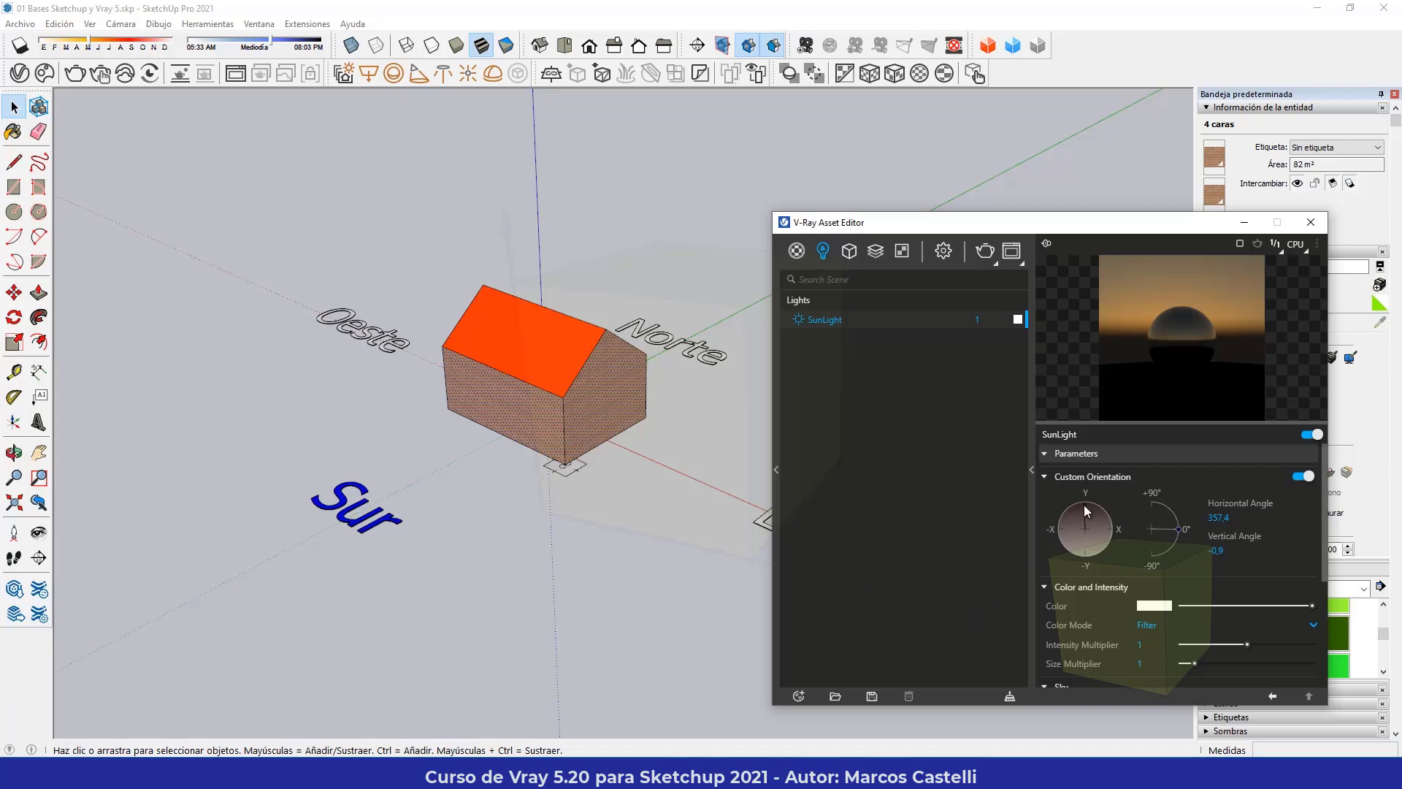
left_click_drag(1086, 510, 1091, 509)
left_click_drag(1179, 530, 1179, 523)
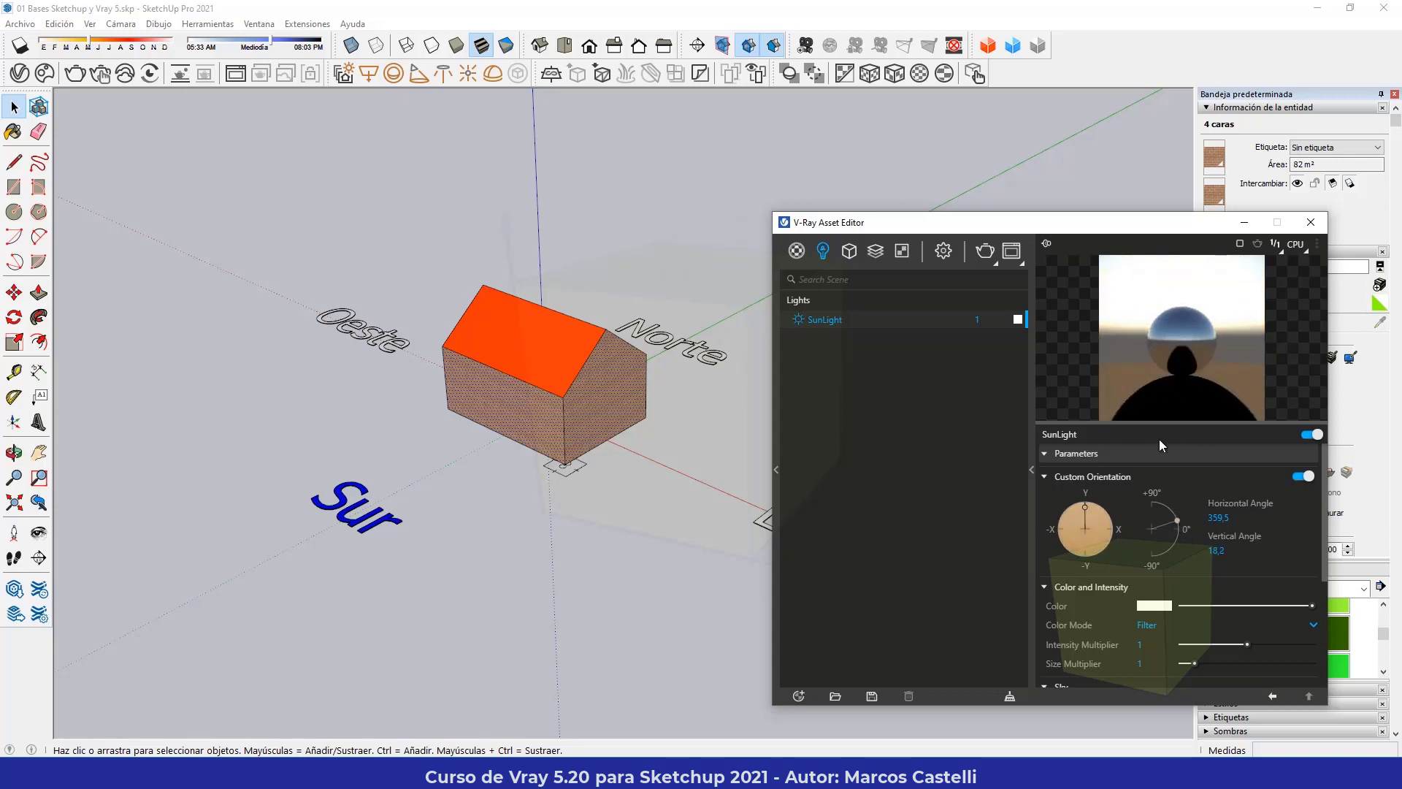
mouse_move(1177, 520)
left_mouse_down()
mouse_move(1159, 498)
mouse_move(1179, 520)
left_mouse_up()
- Render the house with the sun at vertical angle 19, shadow falling across 'Sur'
left_click_drag(1186, 520, 1181, 527)
left_click(985, 251)
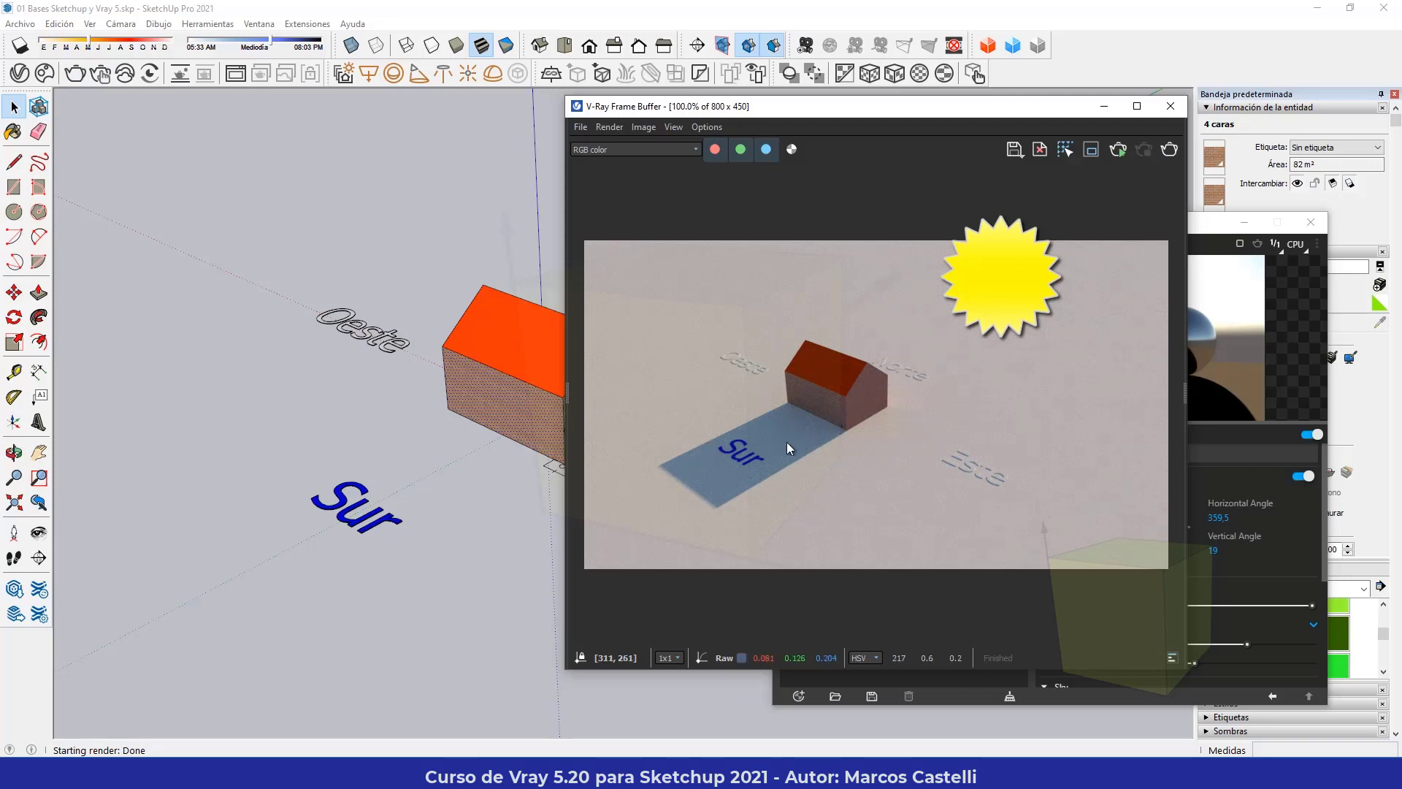
left_click_drag(1056, 111, 608, 123)
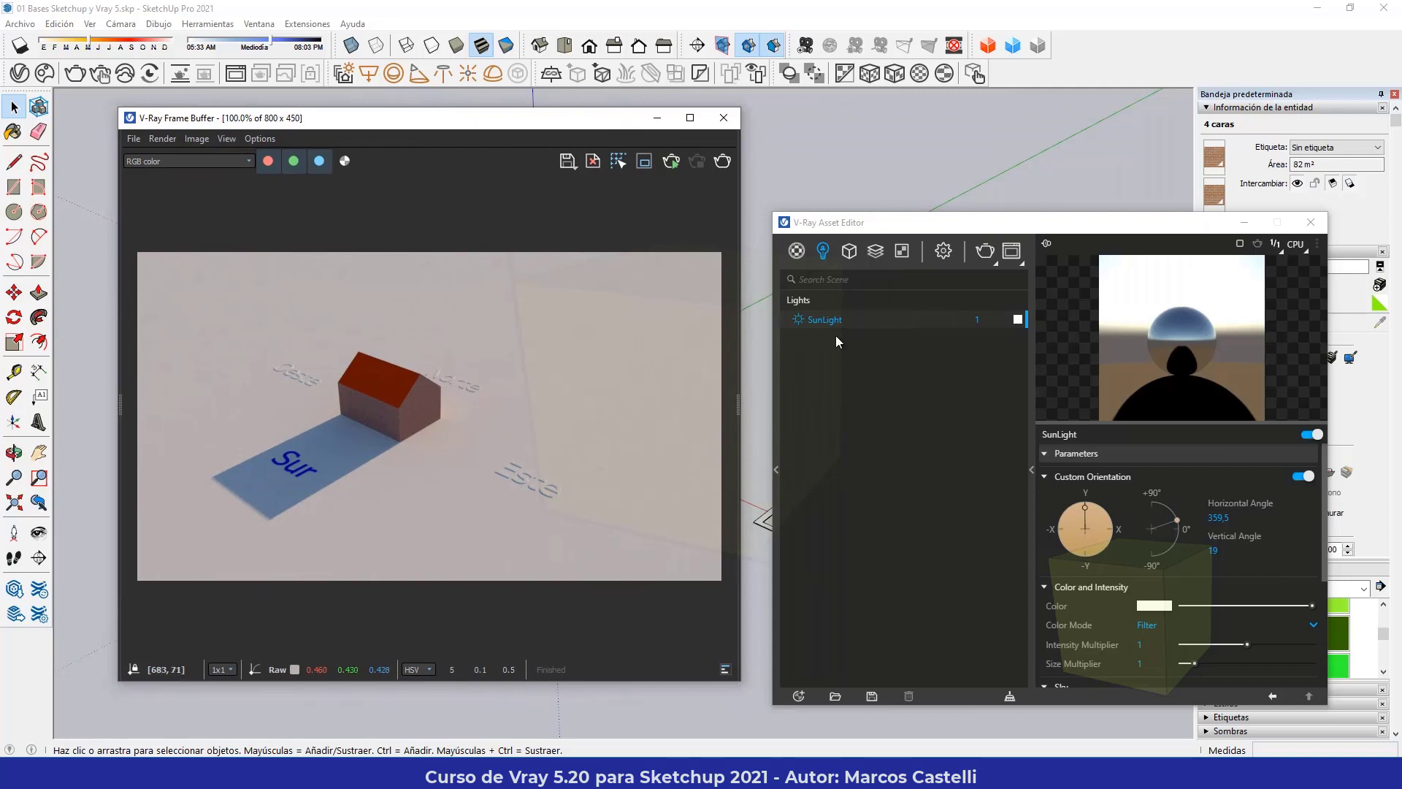
- Raise the sun to 61,7° vertical, re-render, and start swinging it toward 180°
left_click_drag(1177, 518, 1167, 501)
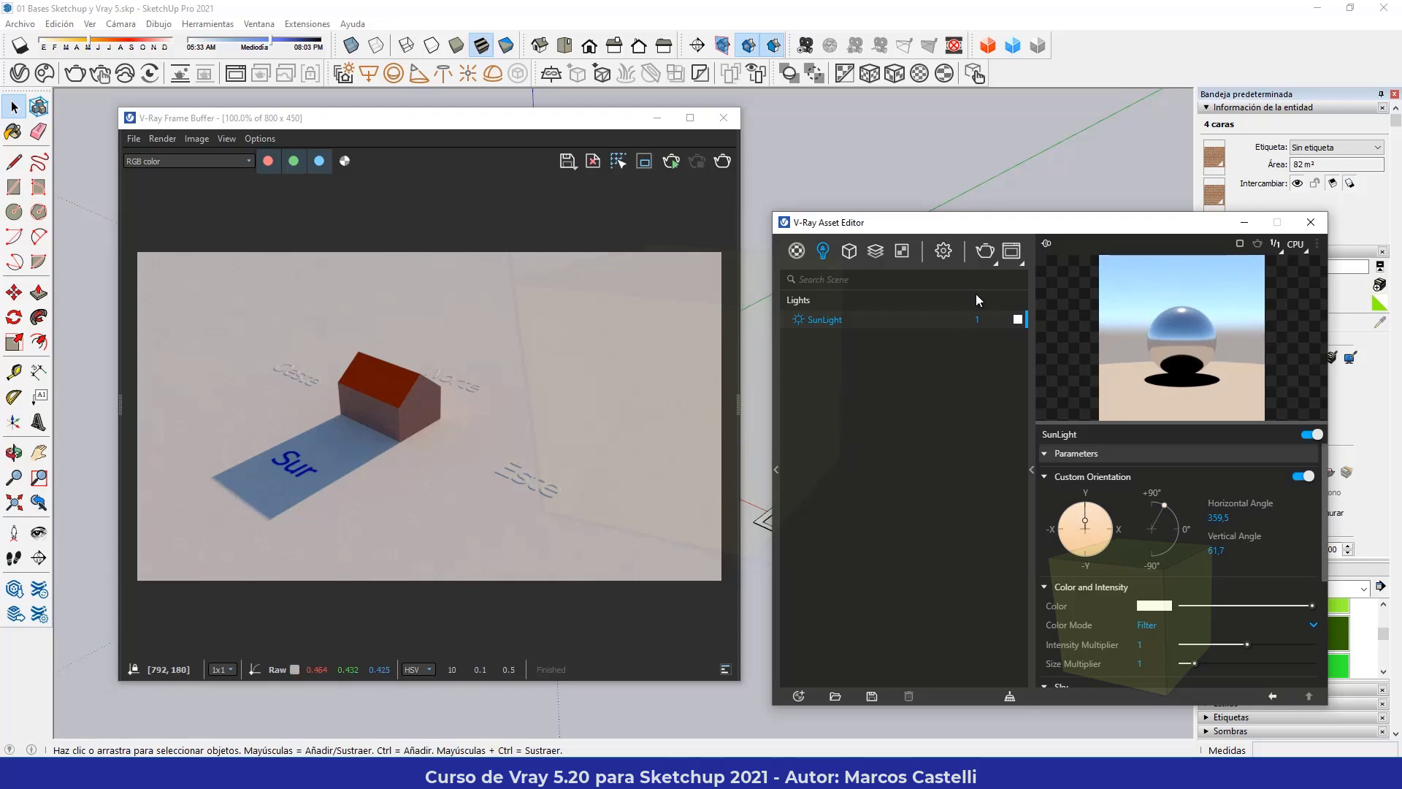
left_click(987, 254)
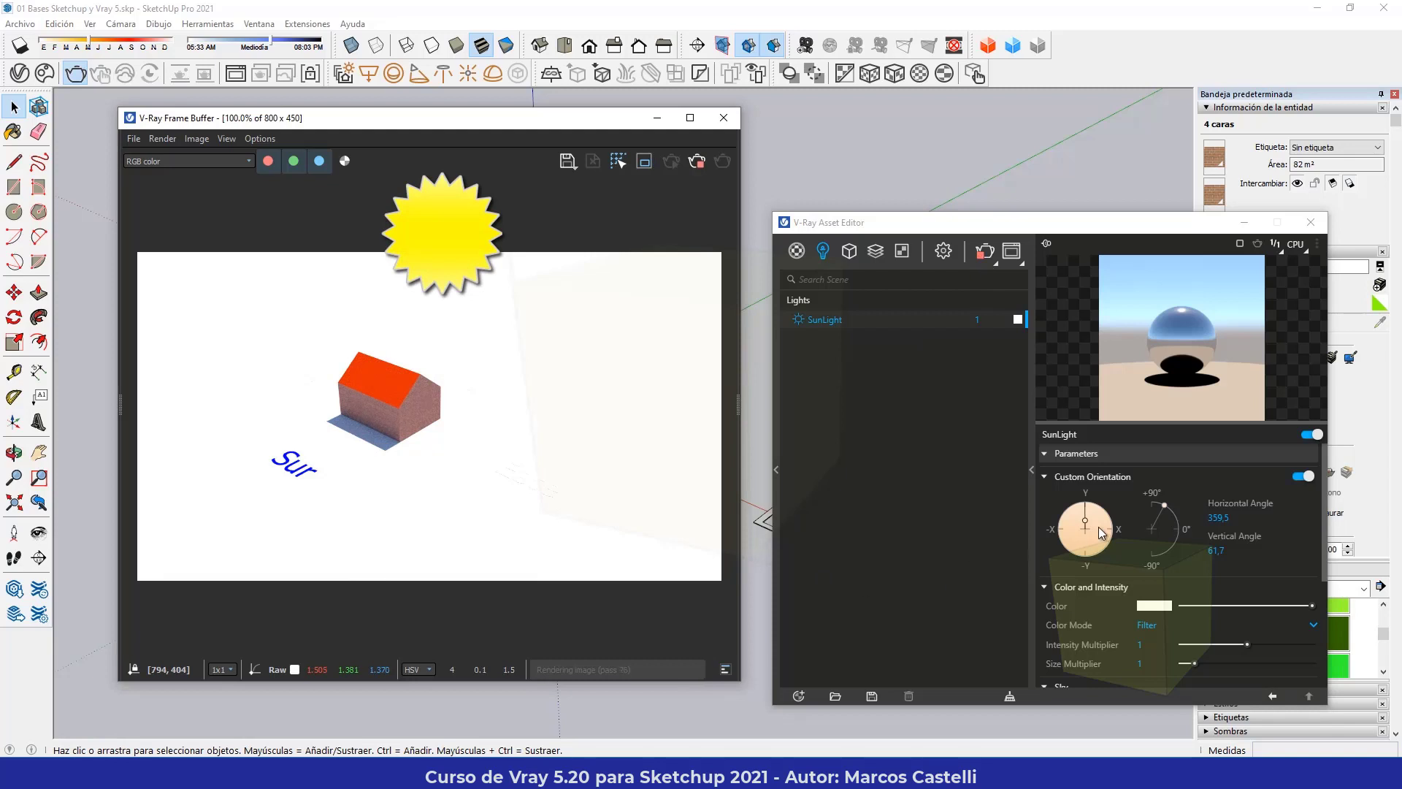
left_click_drag(1088, 510, 1088, 570)
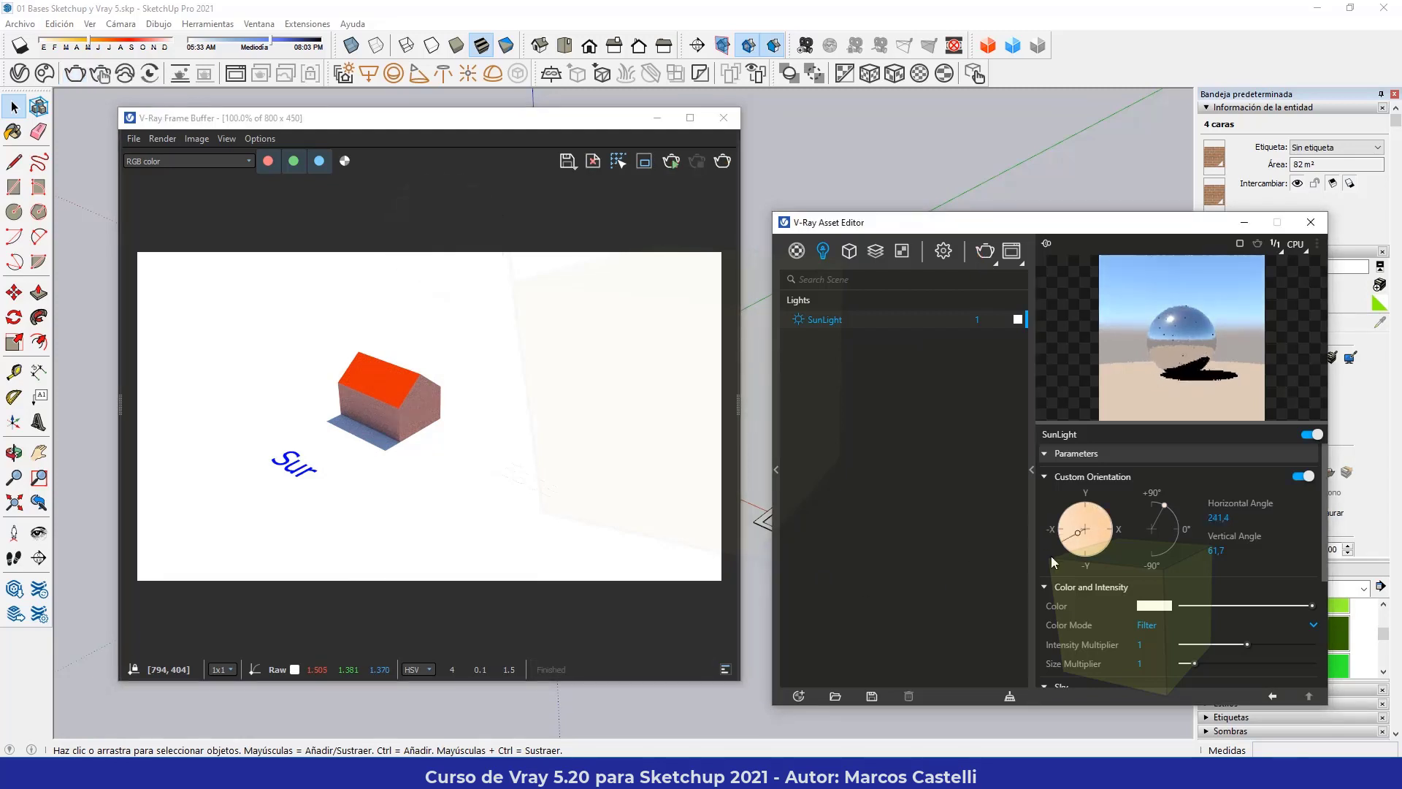
- Render the house with the sun at 178.1° horizontal and 20.8° elevation
left_click_drag(1088, 567, 1087, 568)
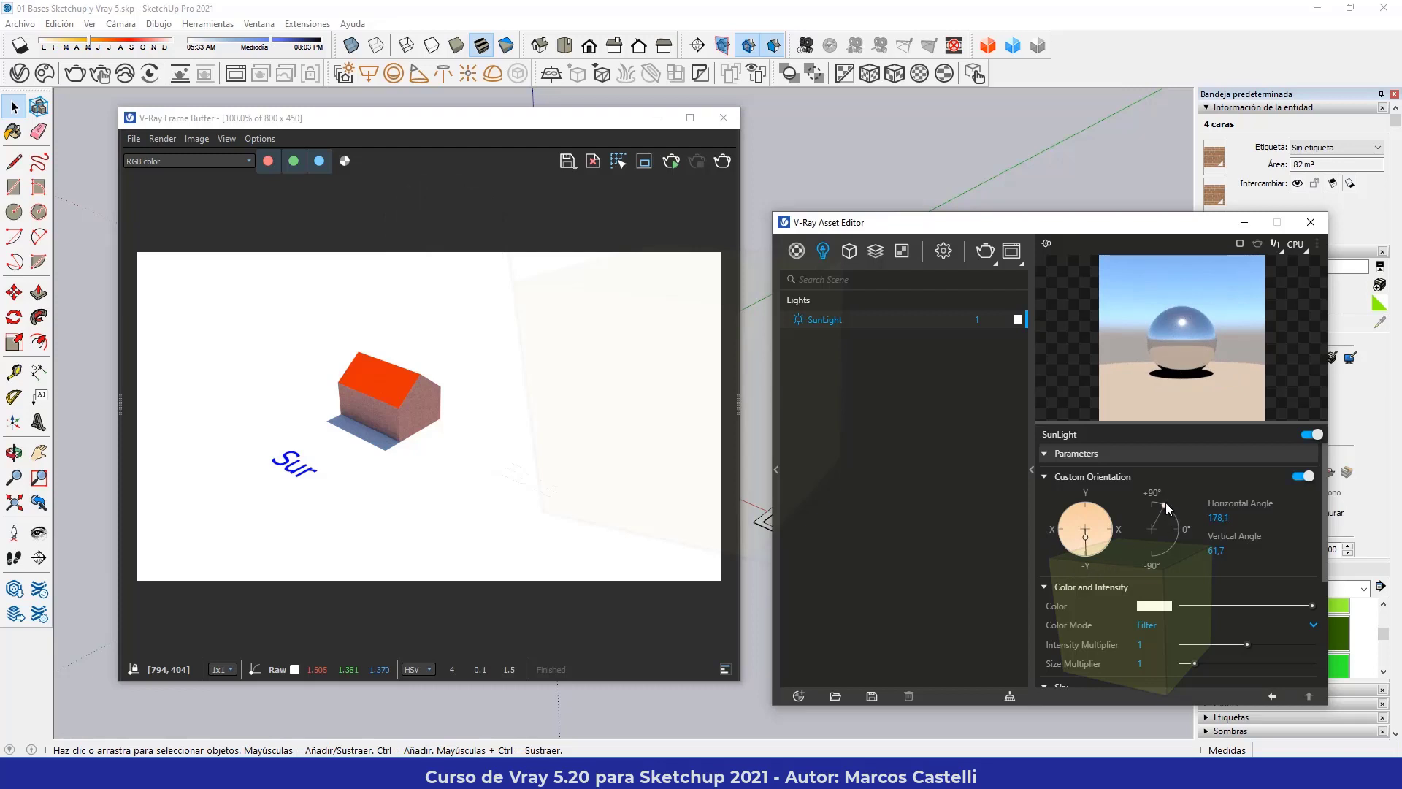
left_click_drag(1166, 502, 1176, 519)
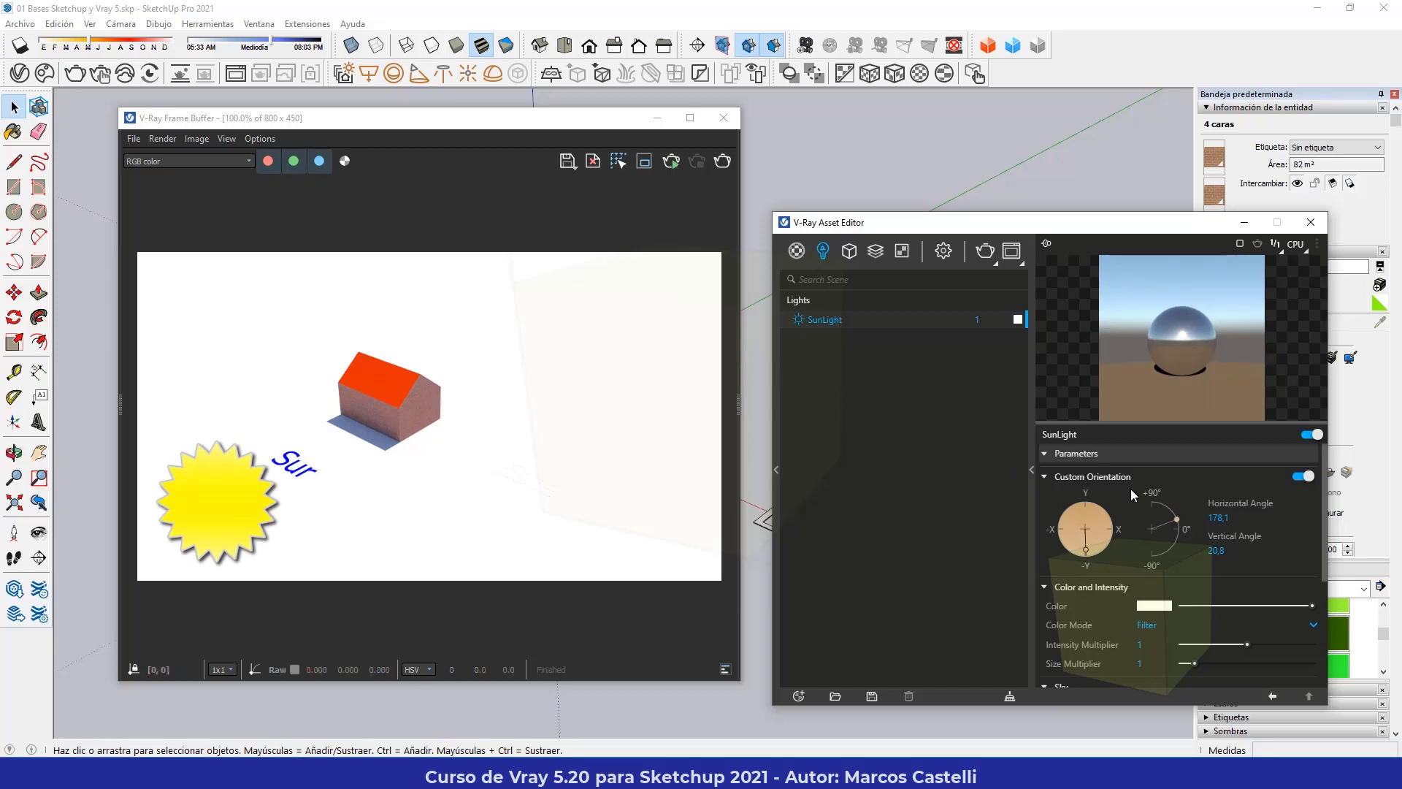
left_click(988, 256)
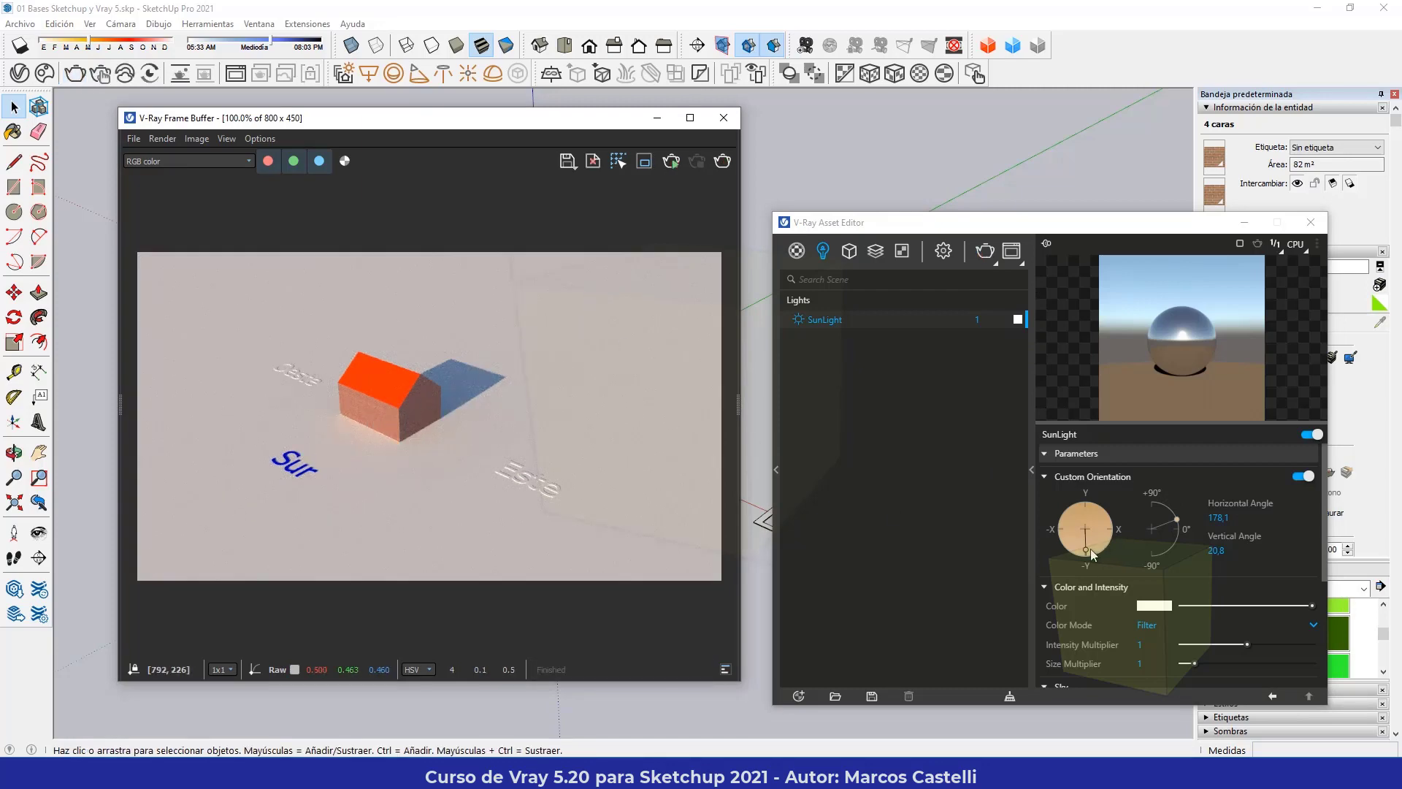
- Render with the sun at 268.9° horizontal, then swing it to 88.4°
left_click_drag(1088, 551, 1054, 529)
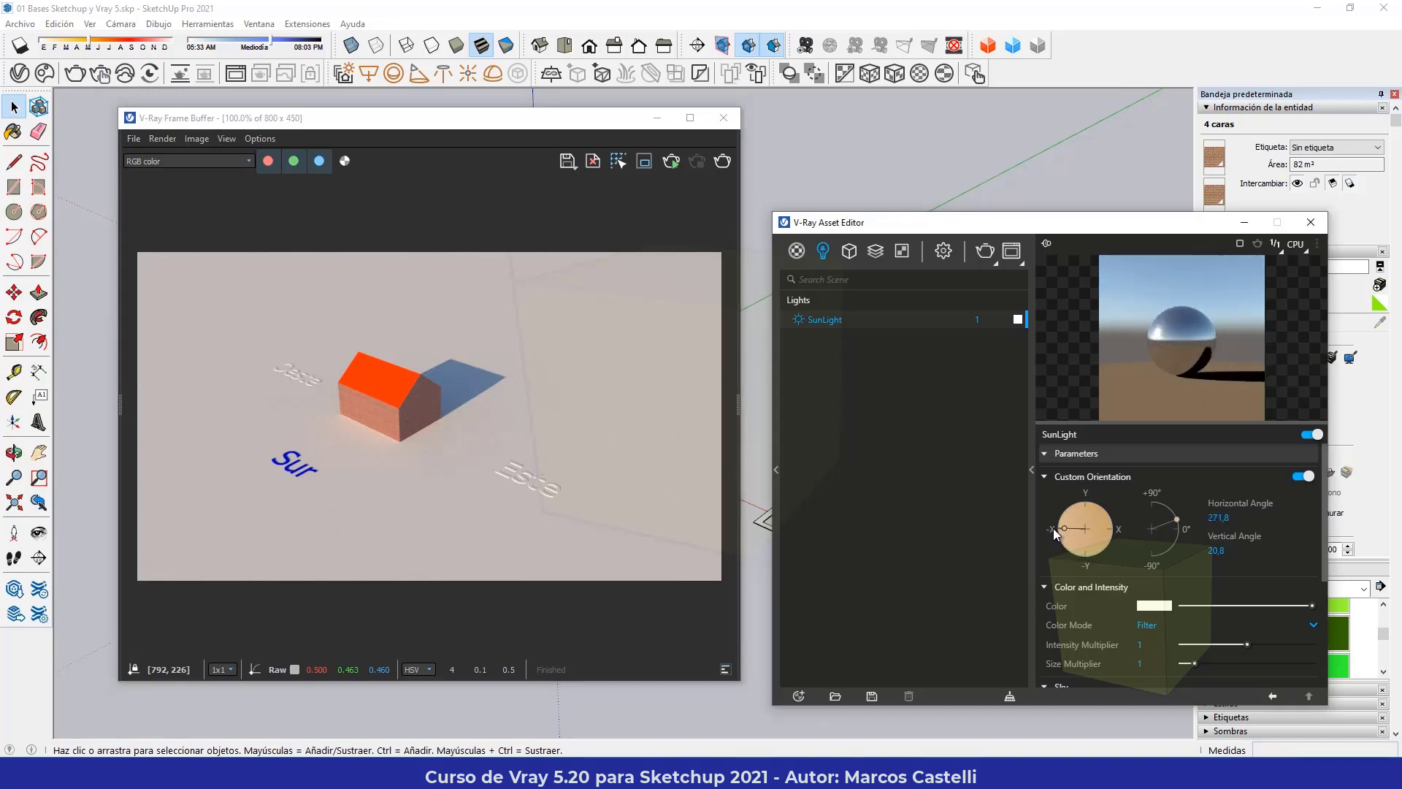
left_click_drag(1058, 532, 1062, 529)
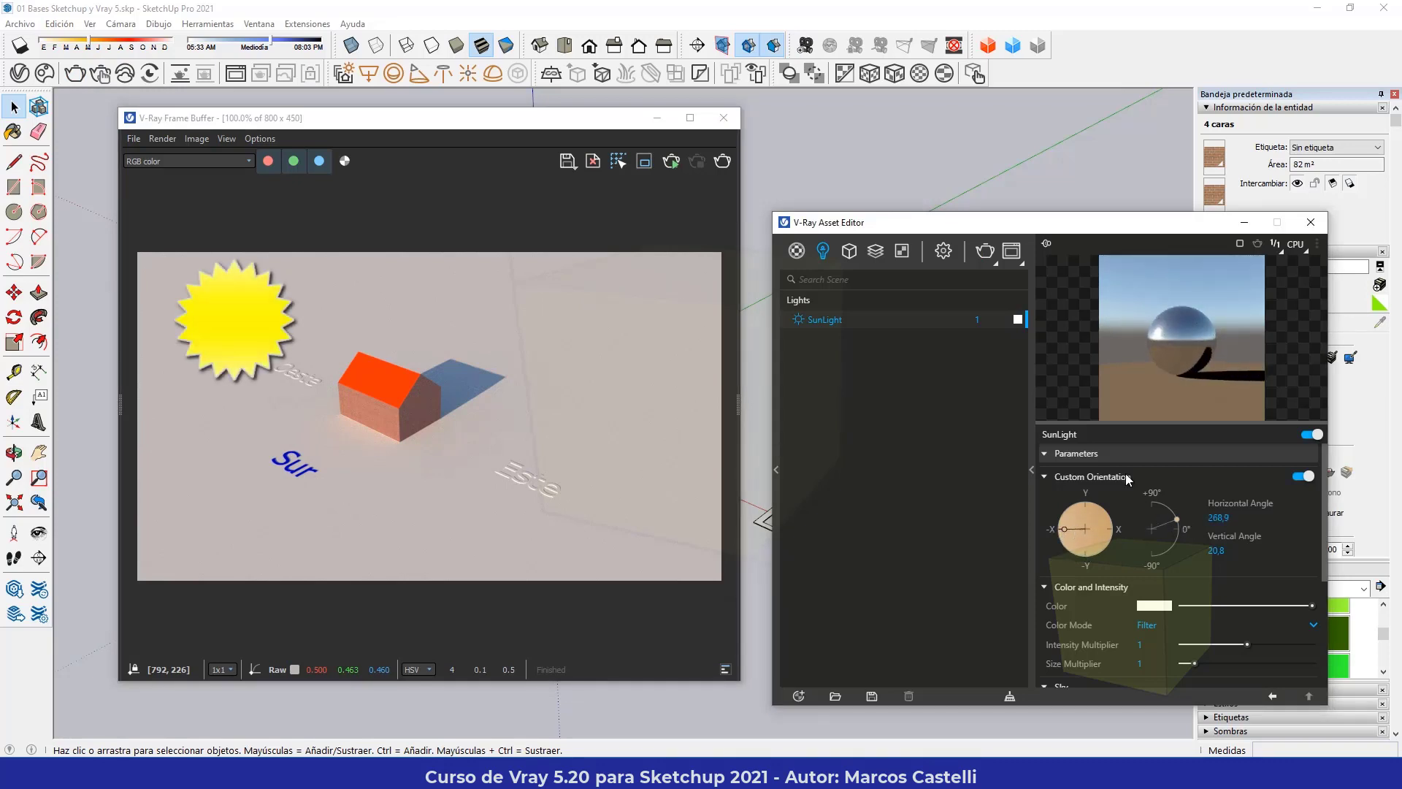
left_click(984, 250)
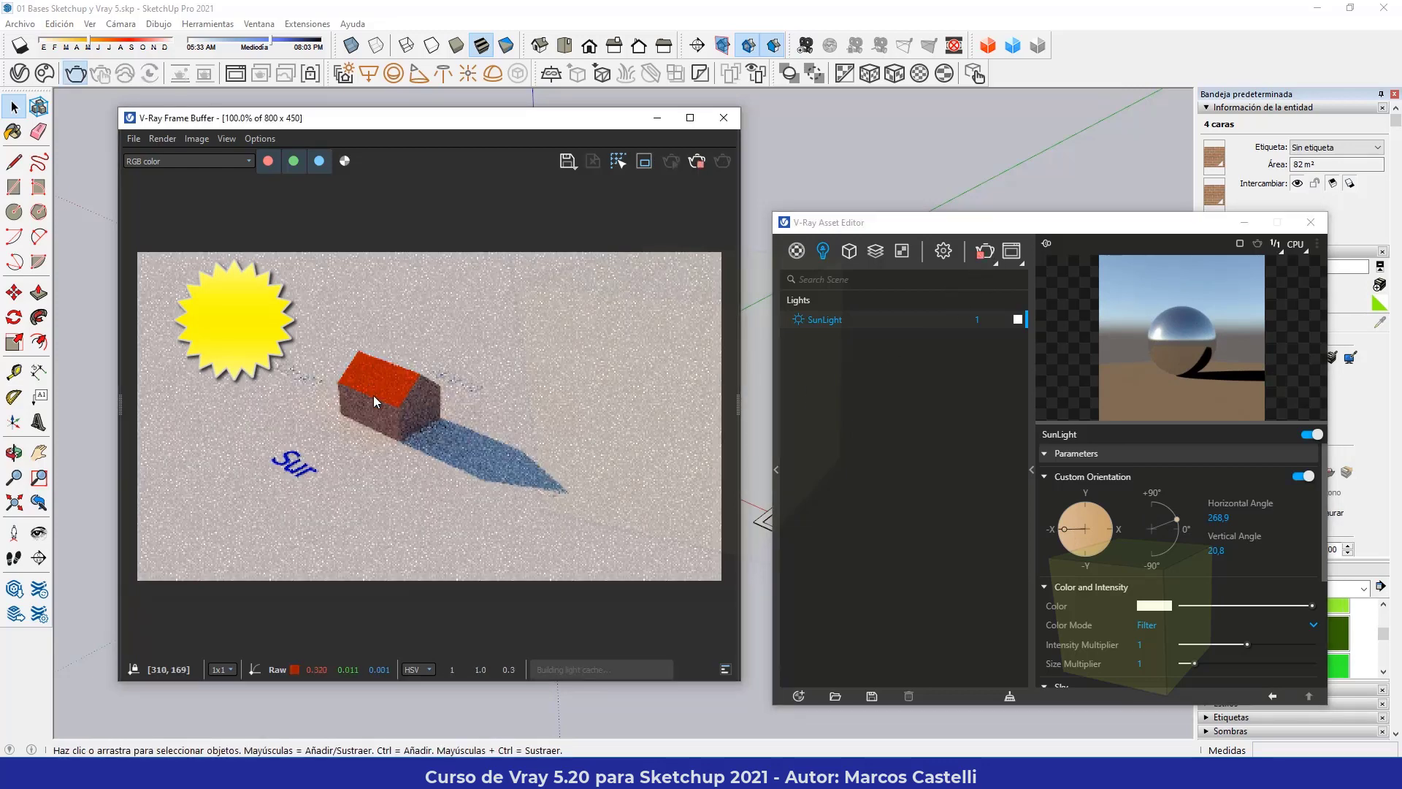
left_click_drag(1064, 529, 1120, 530)
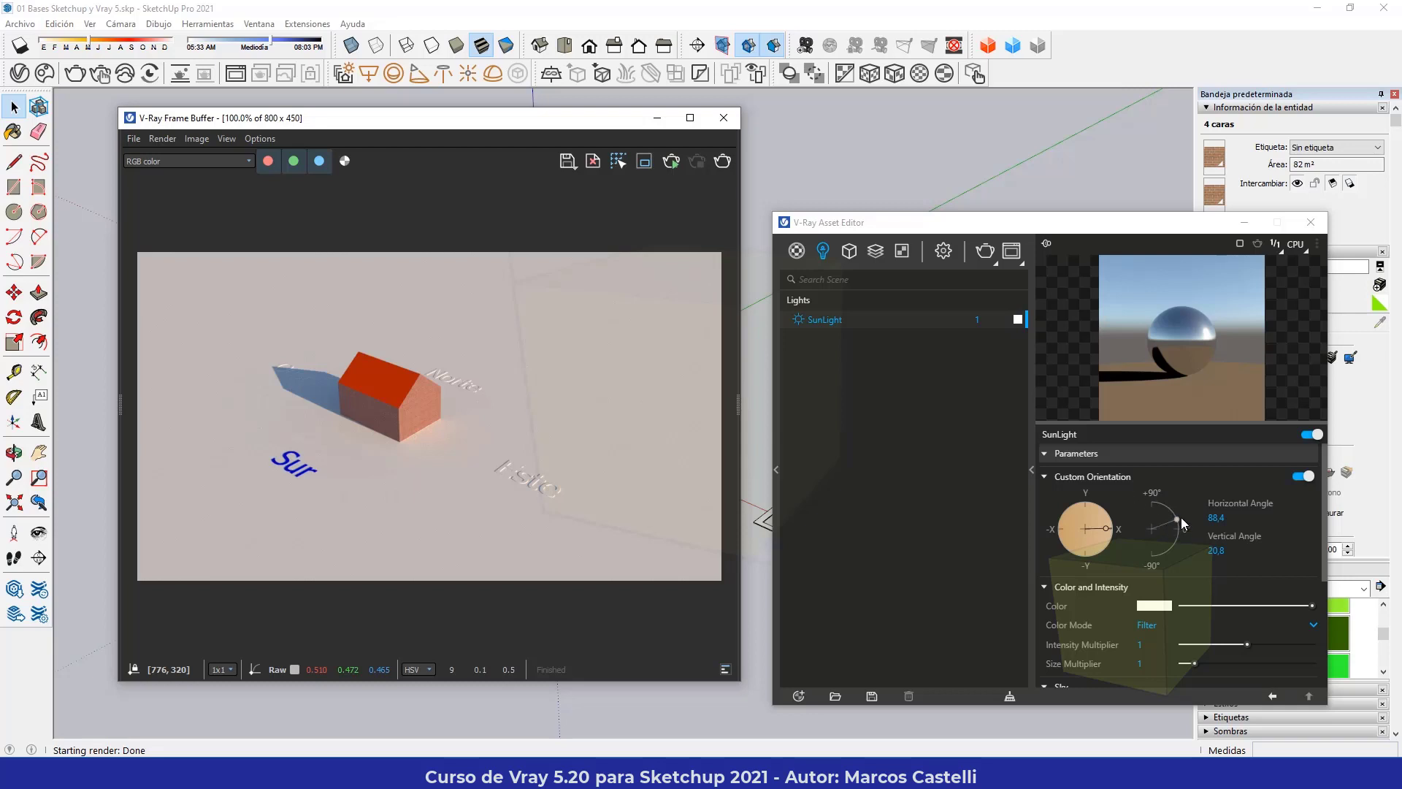
- Render the nearly dark scene with the sun at -5.8°, just below the horizon
left_click_drag(1177, 519, 1177, 532)
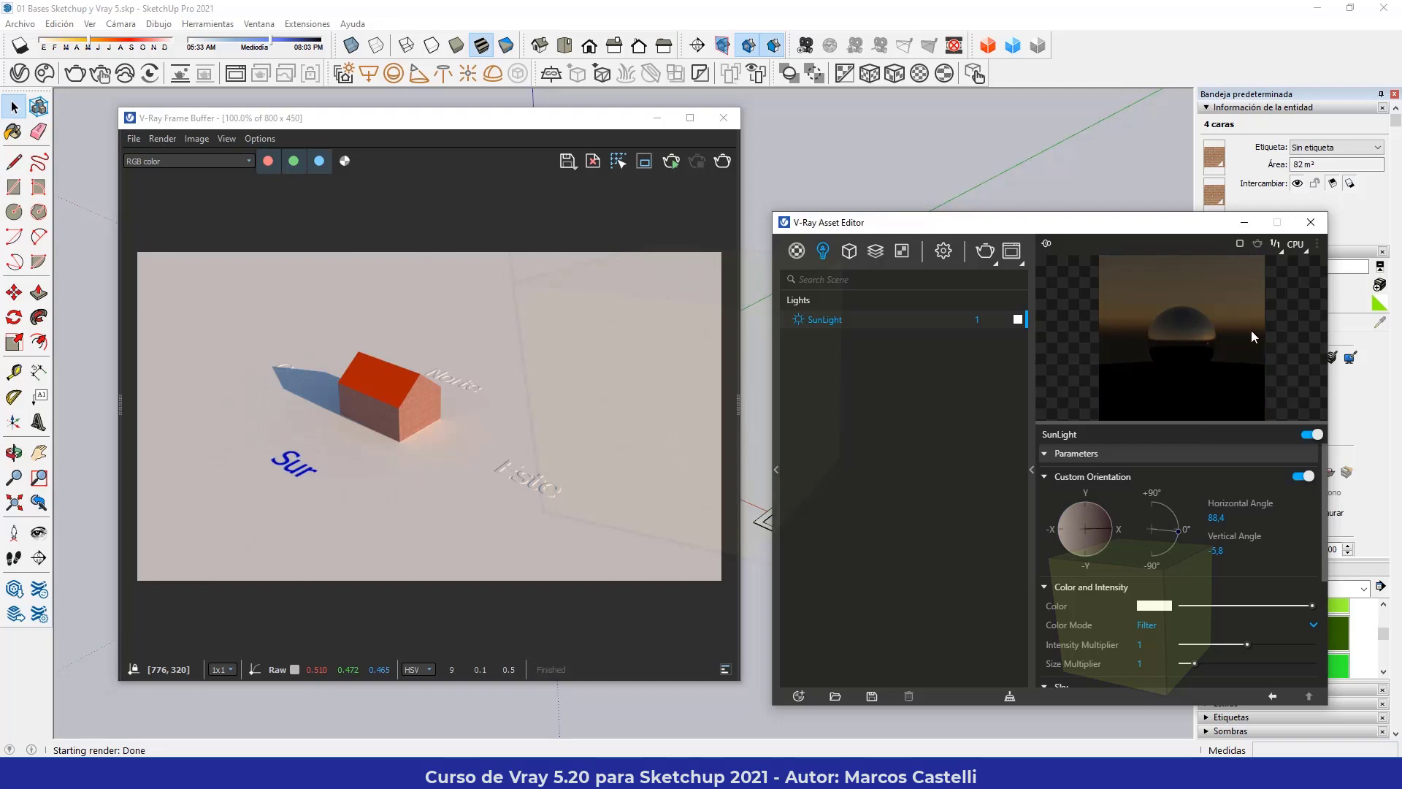
left_click(985, 252)
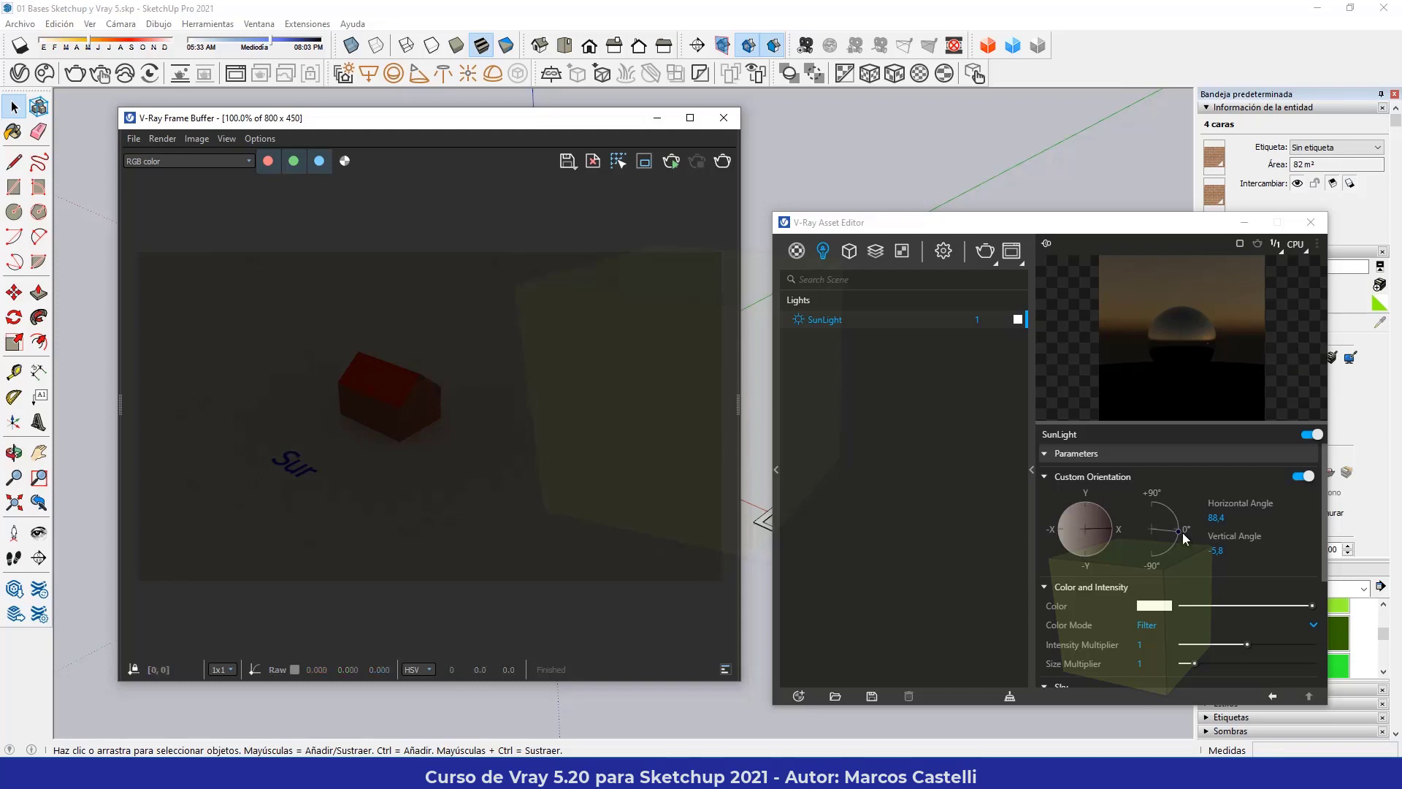
- Render a long-shadow view with the sun at 9.4°, then lift it to 75.4°
left_click_drag(1176, 530, 1184, 523)
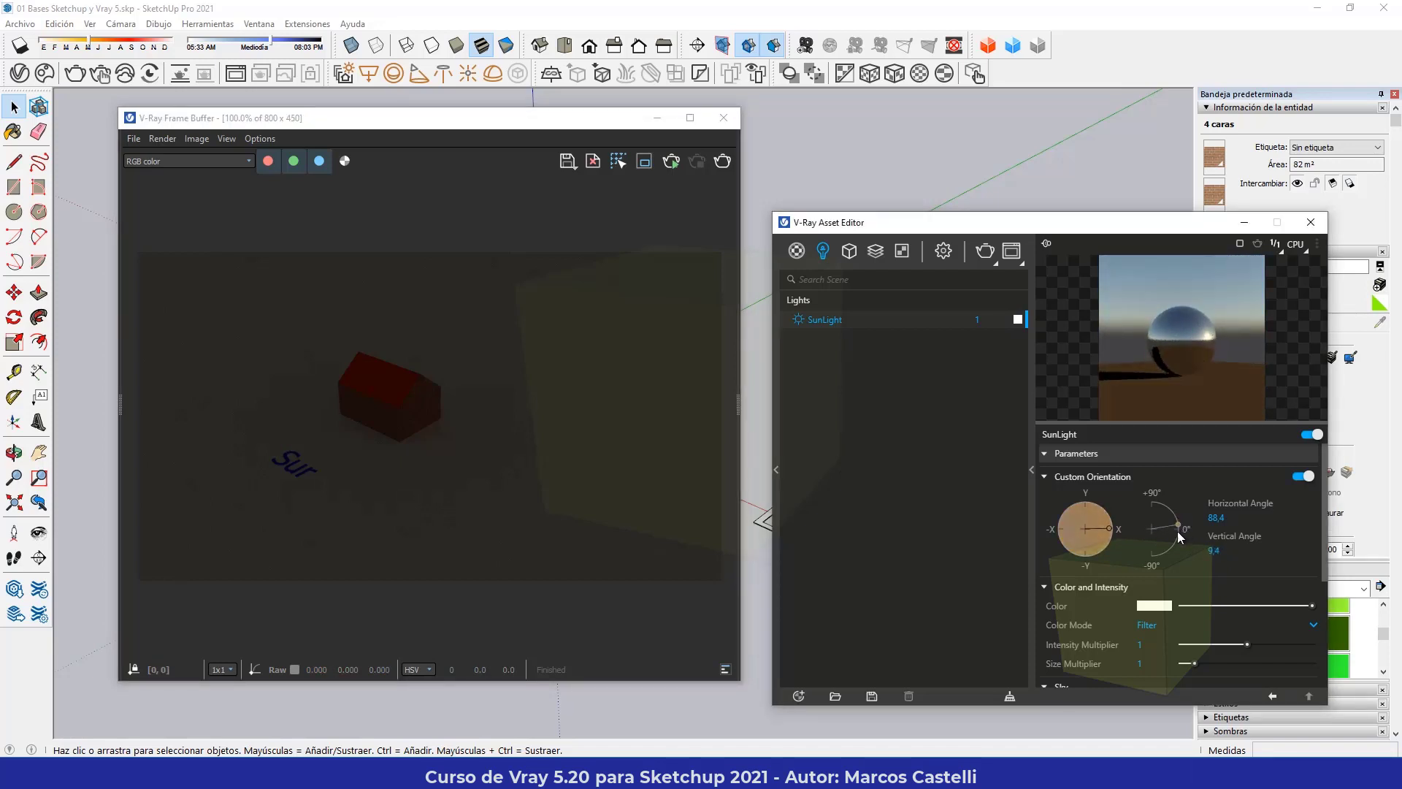
left_click(983, 251)
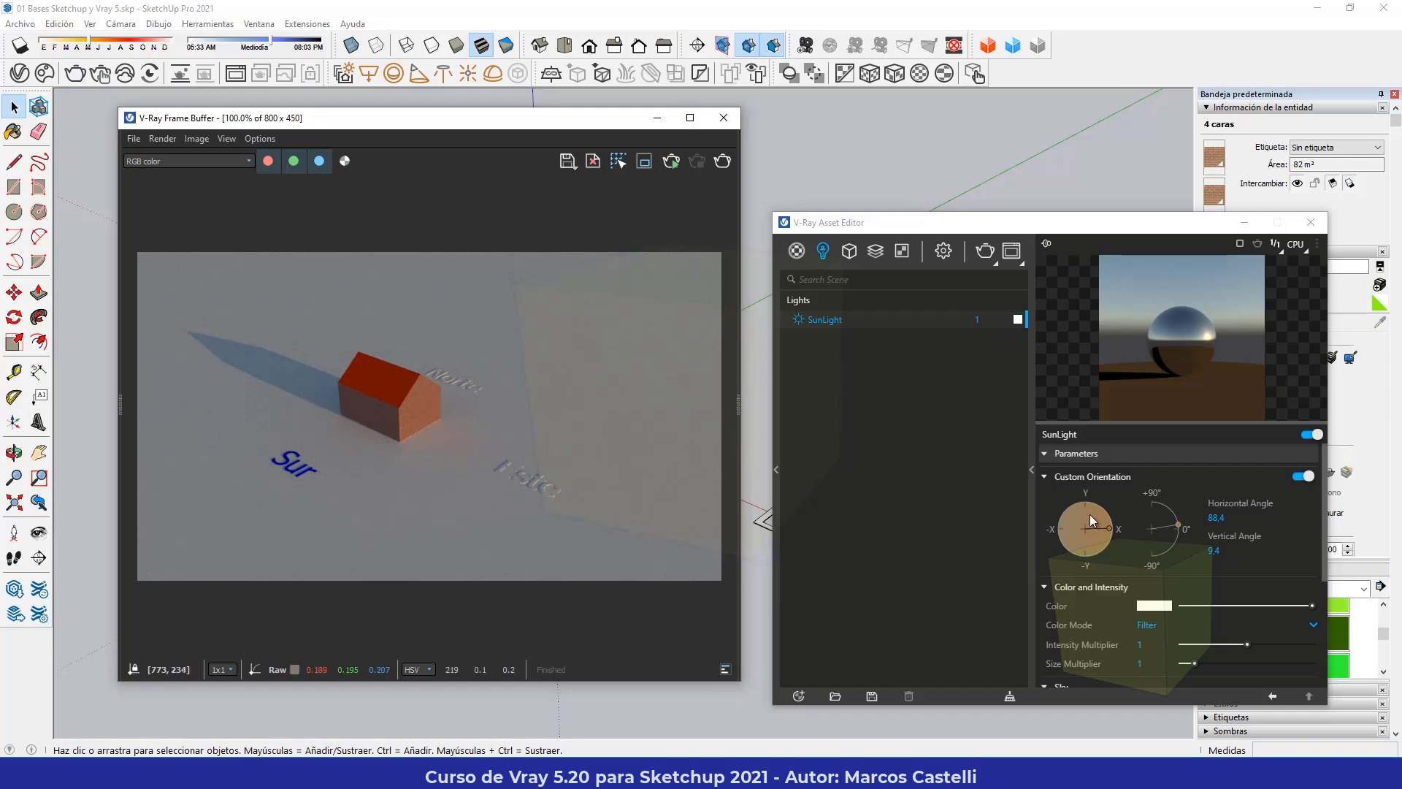
left_click_drag(1176, 524, 1161, 494)
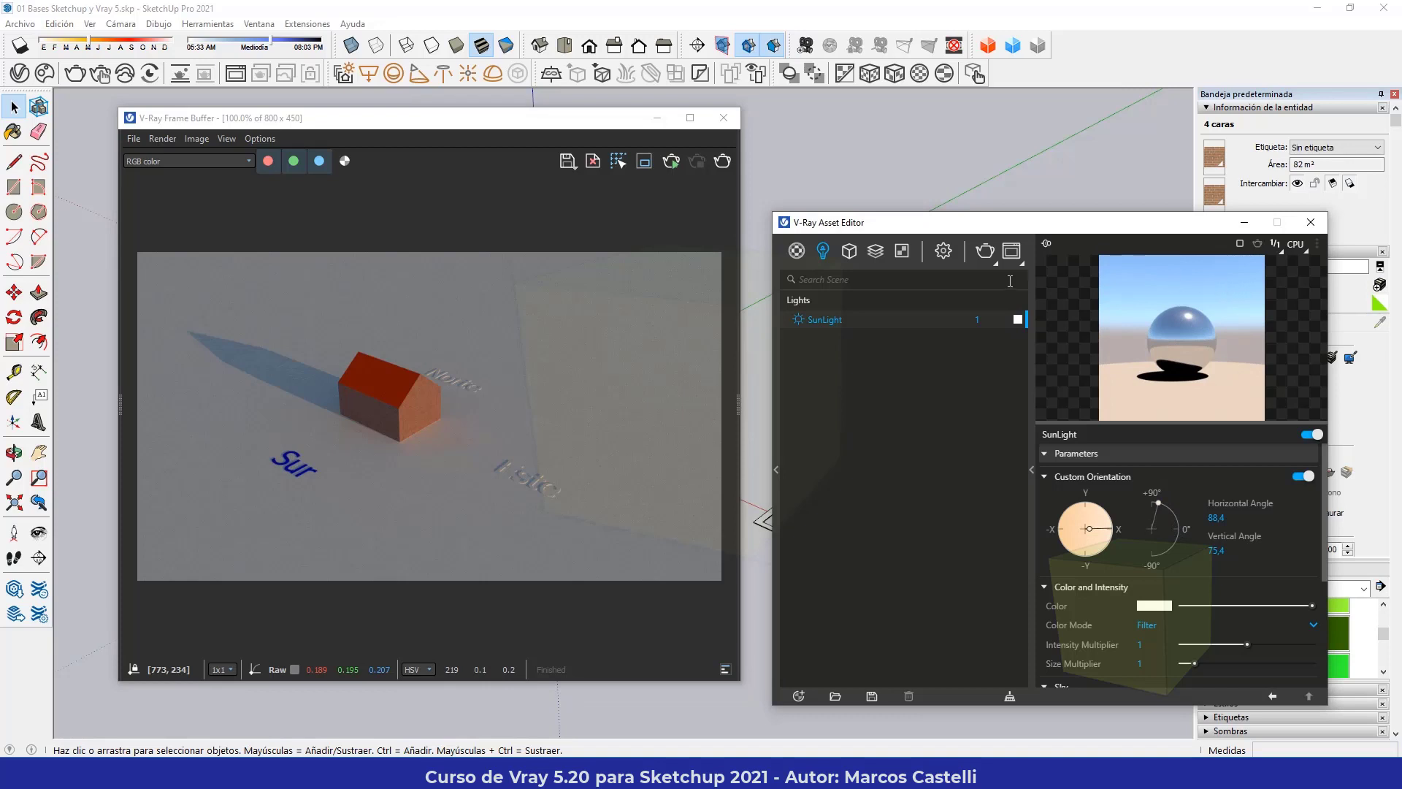
- Re-render the house with the sun at 75,4° vertical, casting almost no shadow
left_click(987, 252)
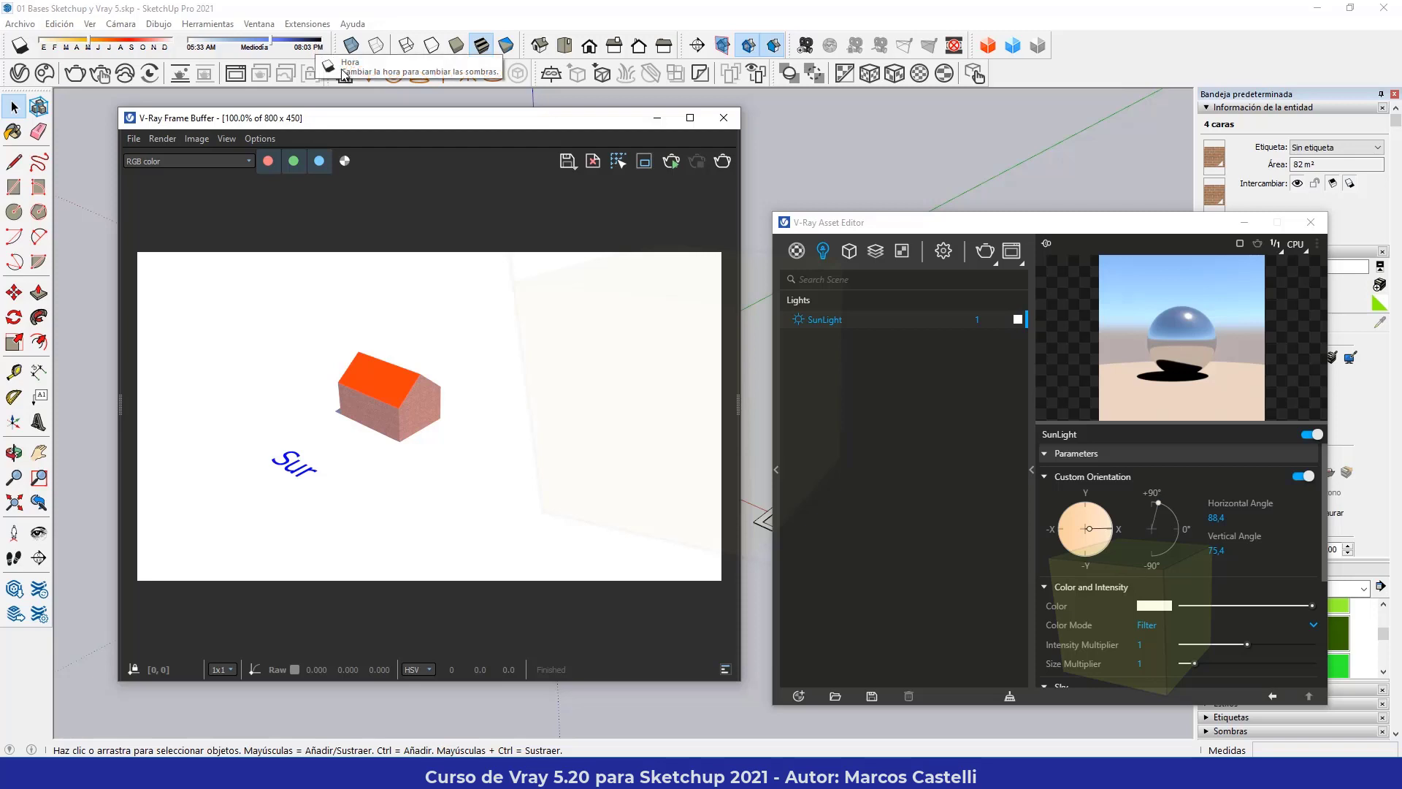
- Disable the SunLight's Custom Orientation, render the default-sun short-shadow view, then turn the SunLight off
left_click(1302, 476)
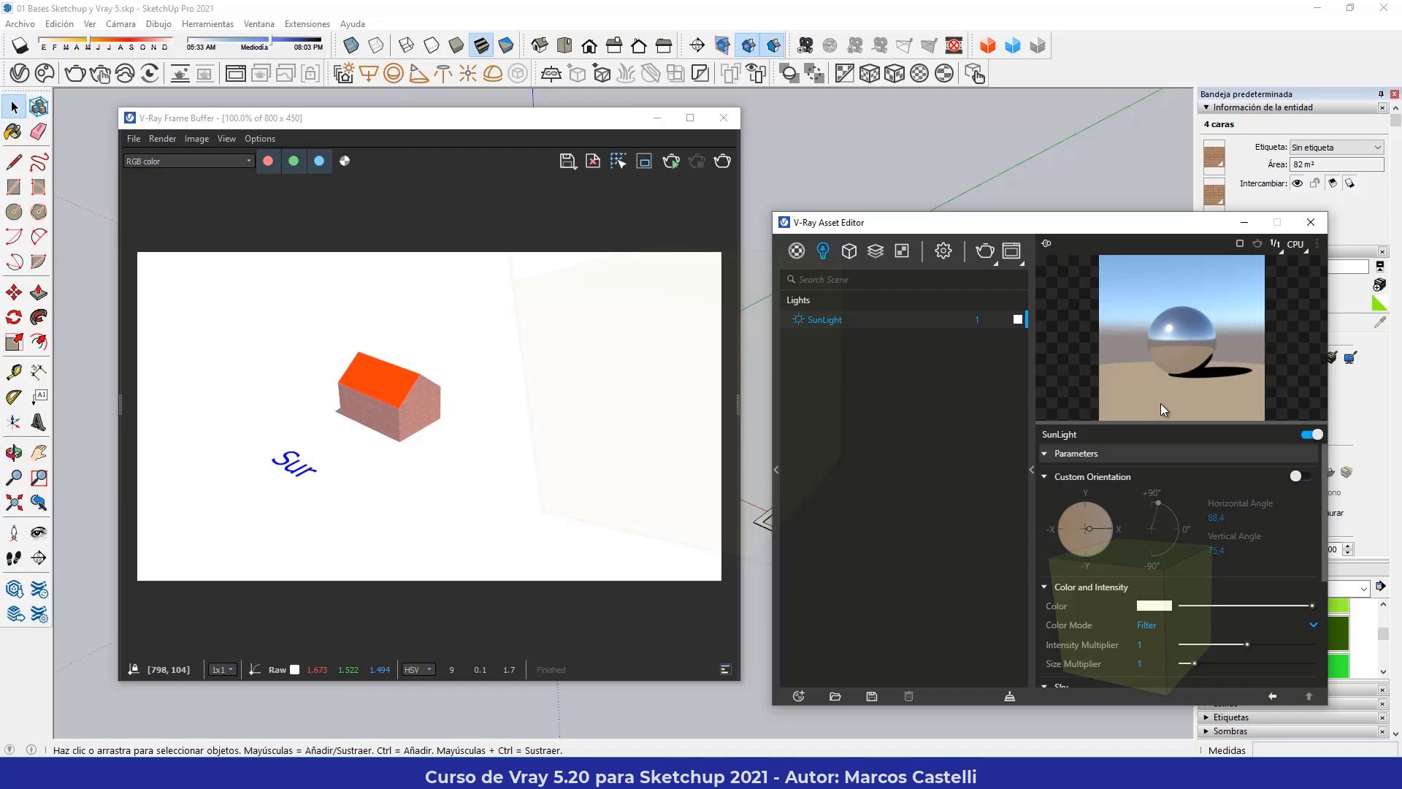
left_click(985, 251)
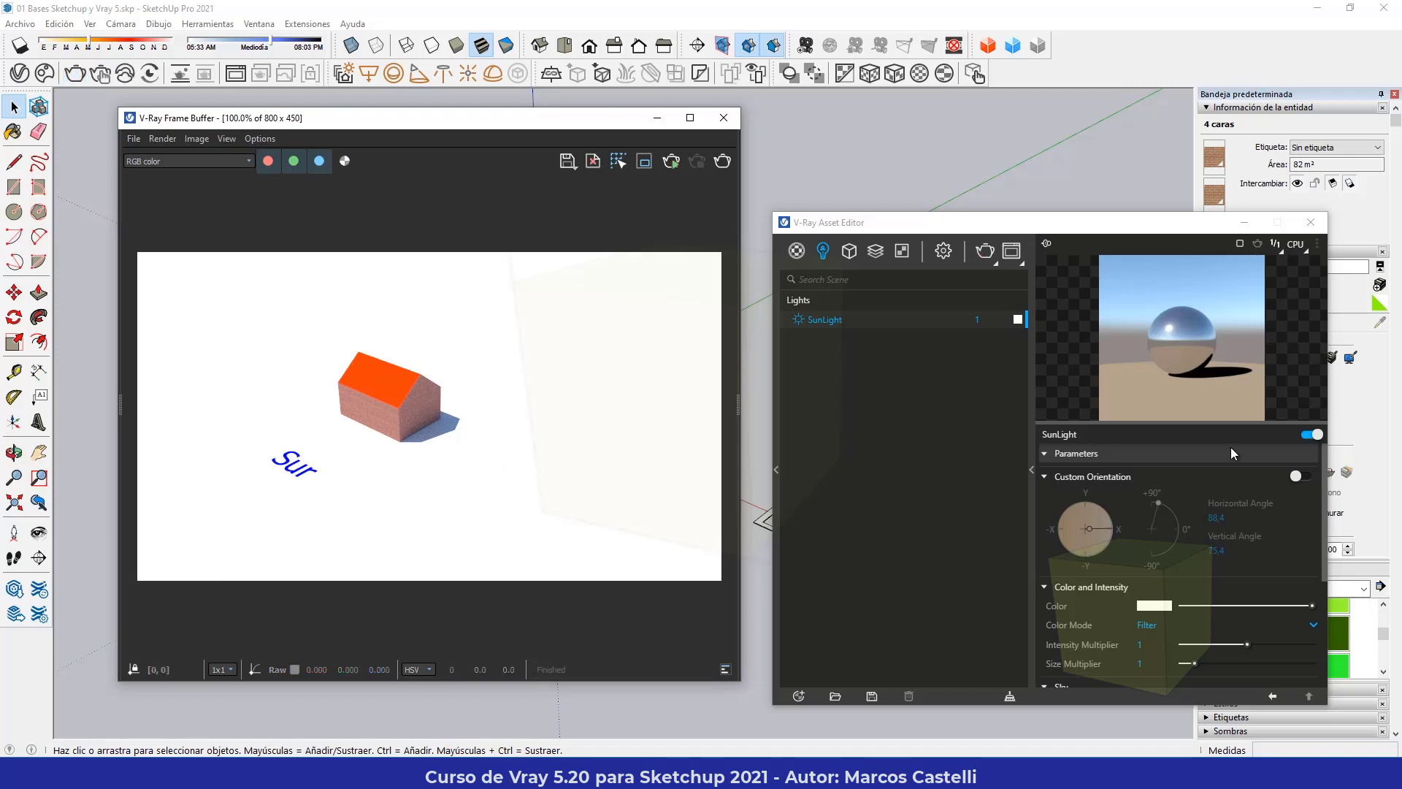
left_click(1304, 435)
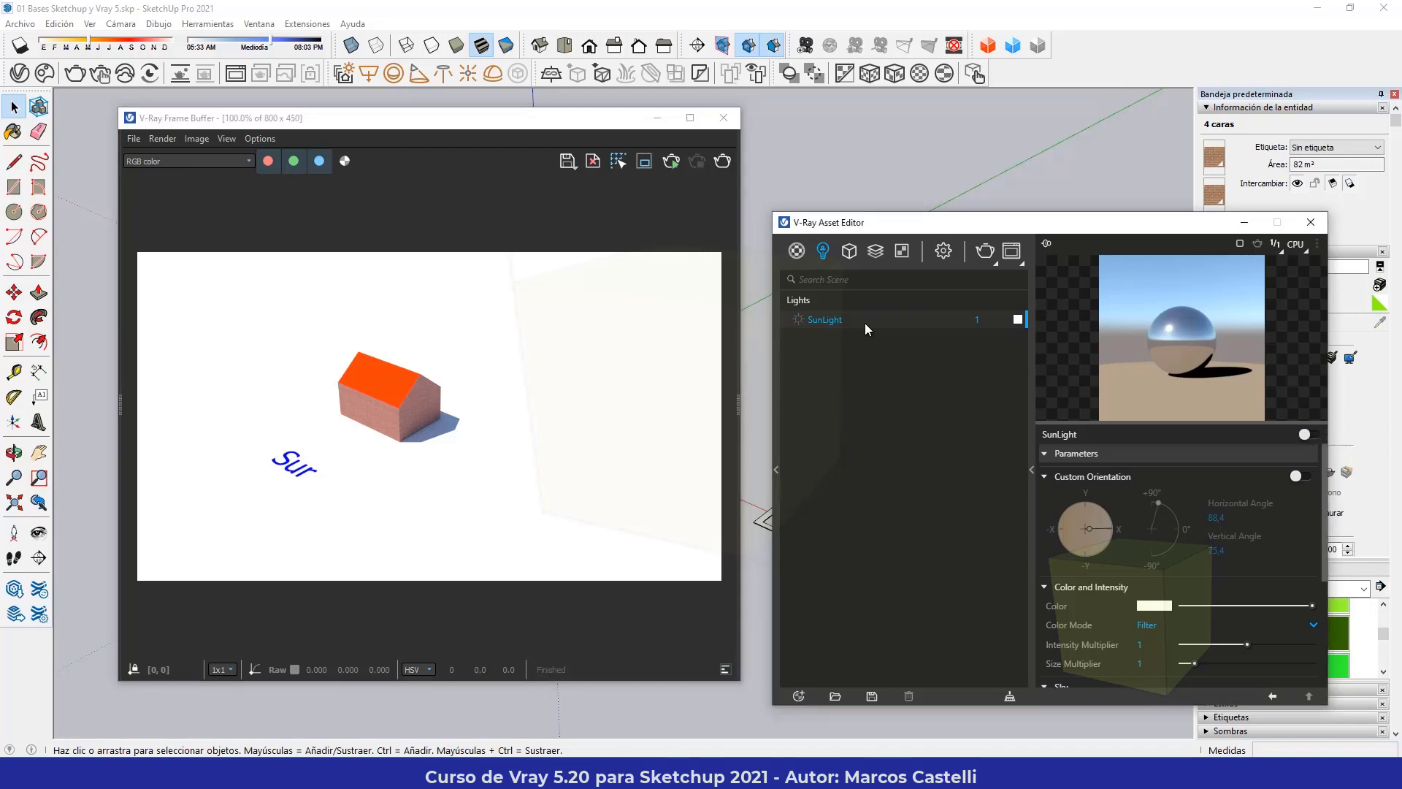
- Turn the SunLight back on in the V-Ray Asset Editor
left_click(800, 318)
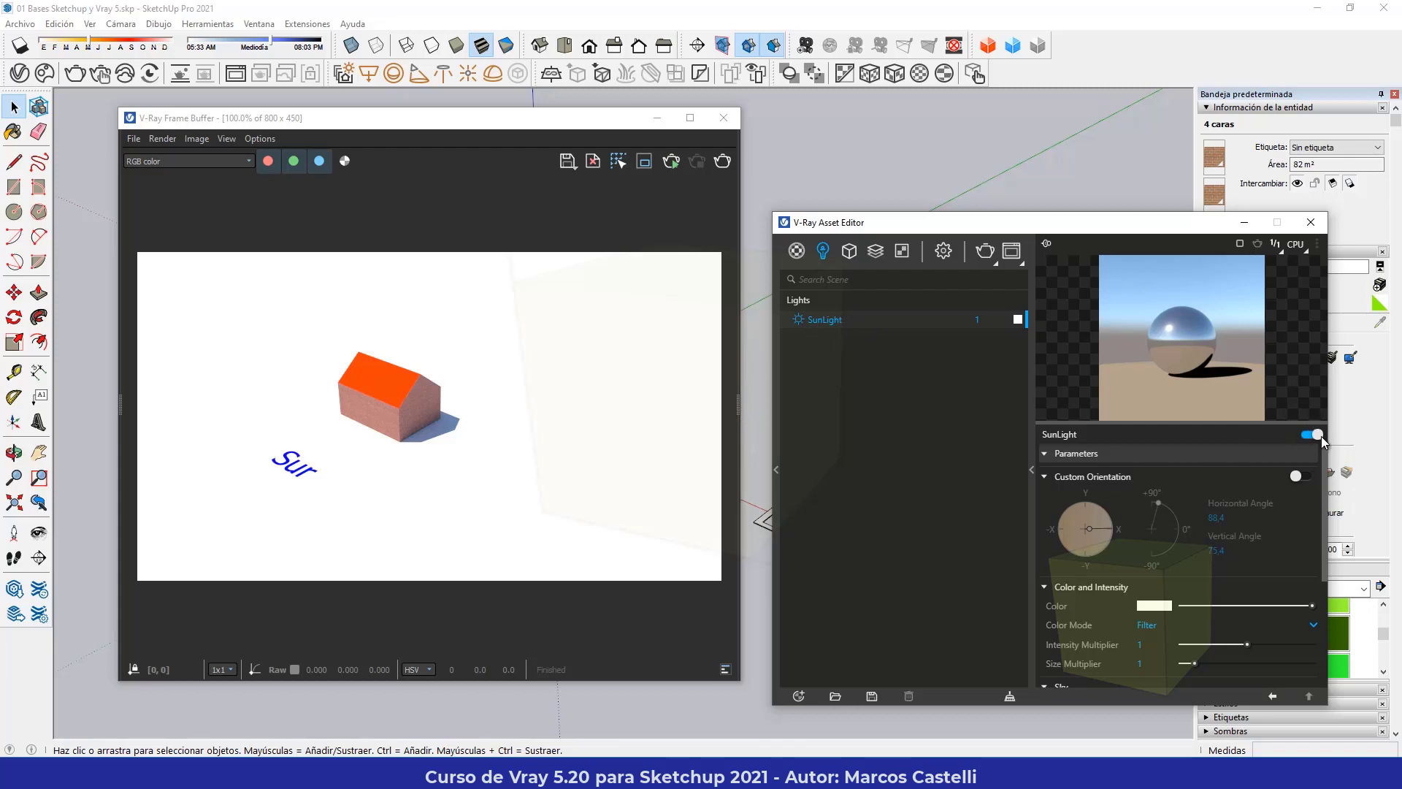